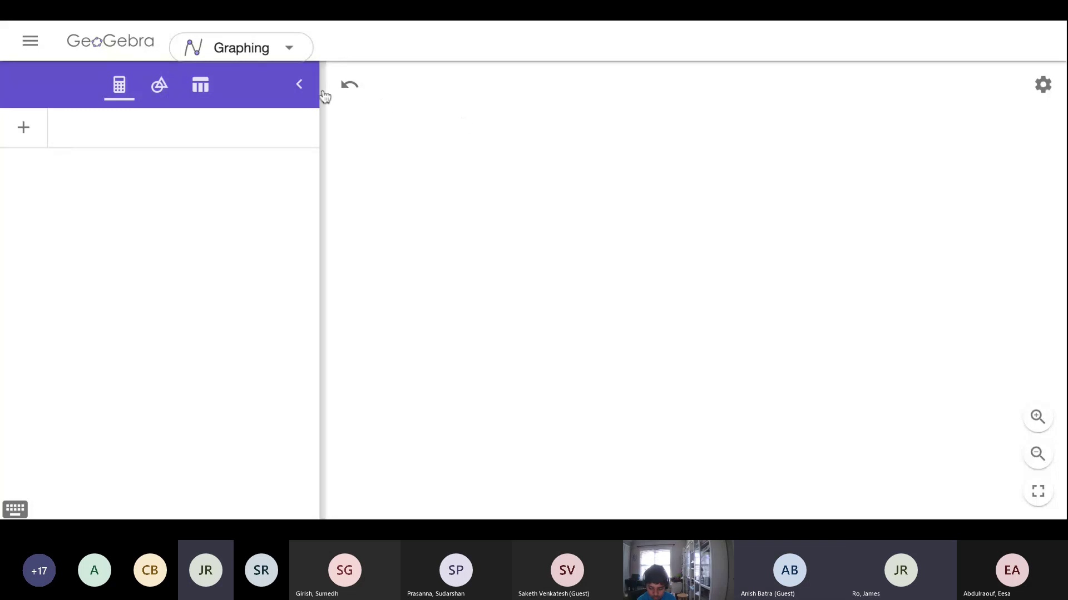
# Show the geometry tools panel and browse its Basic, Edit, Measure, Transform and Lines sections.
pyautogui.click(149, 93)
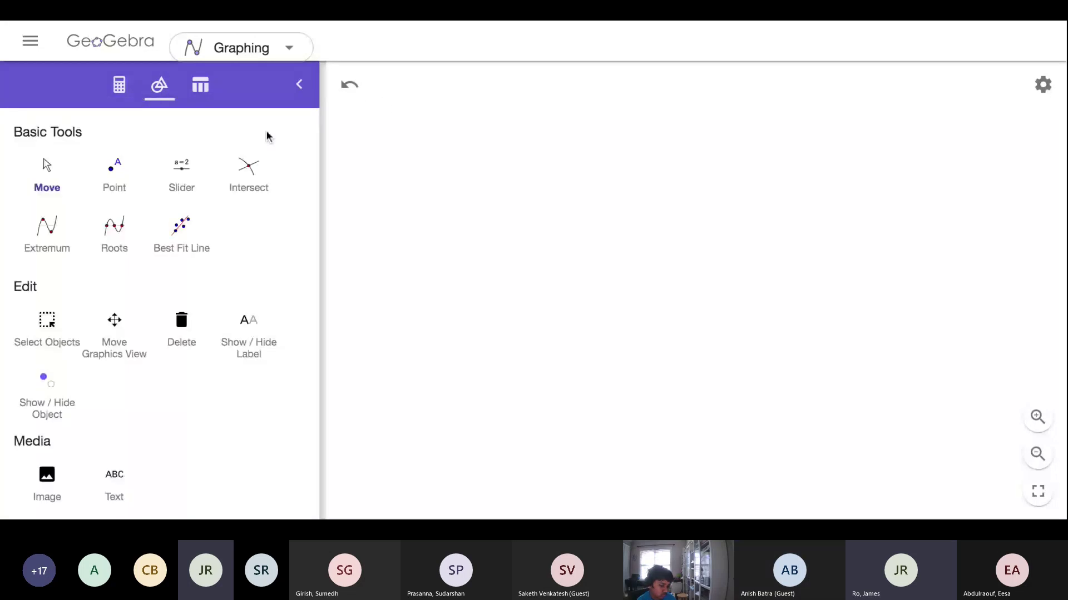
pyautogui.scroll(-10, 193, 243)
pyautogui.scroll(4, 219, 226)
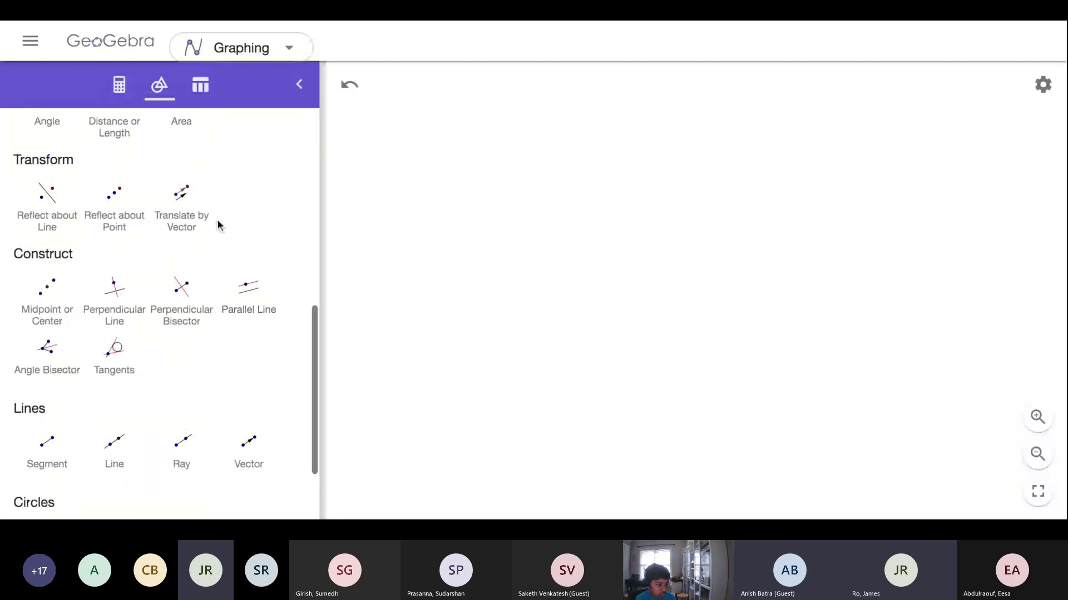
pyautogui.scroll(4, 167, 250)
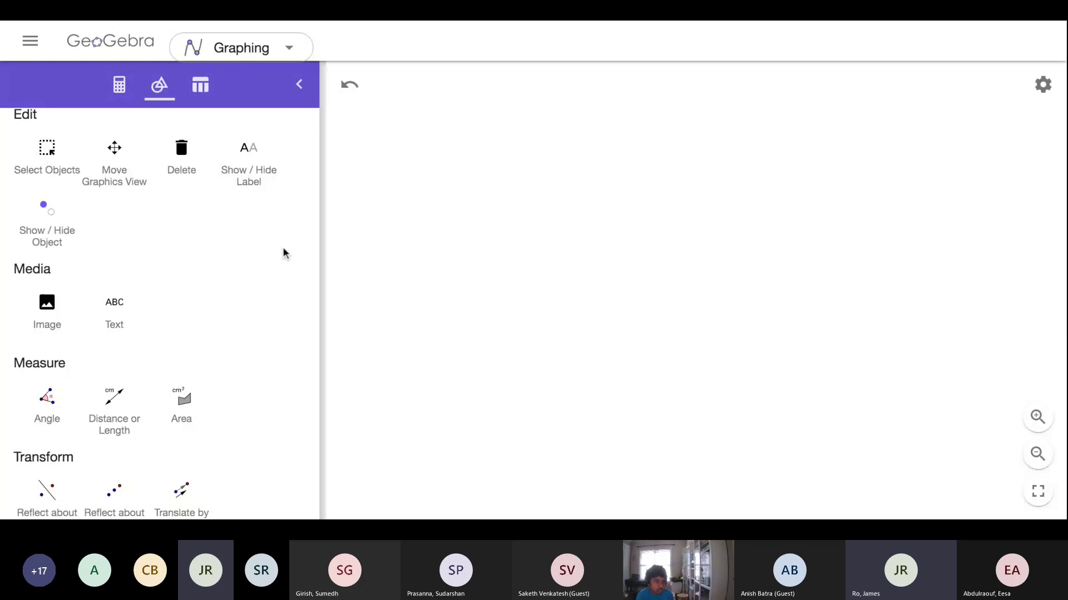
pyautogui.scroll(1, 253, 264)
pyautogui.scroll(3, 252, 264)
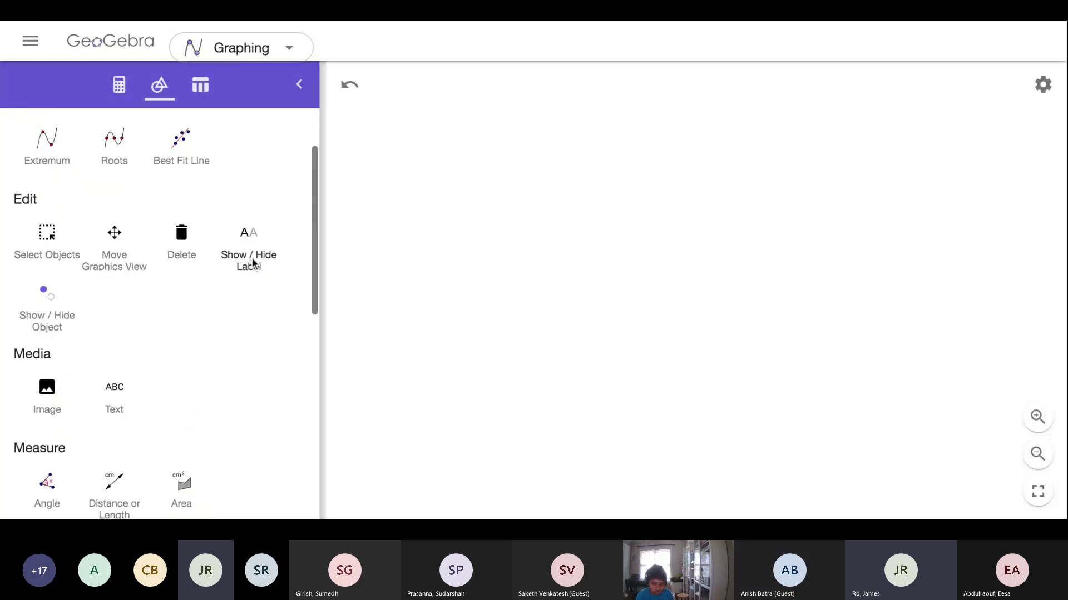
pyautogui.scroll(-5, 253, 263)
pyautogui.scroll(-5, 99, 428)
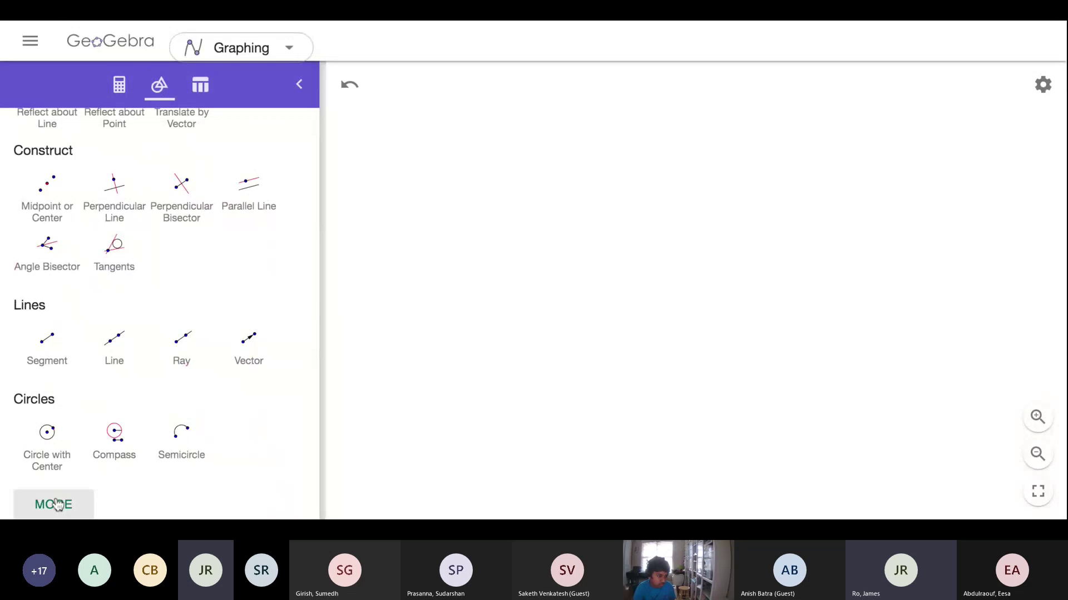
# Draw a regular 4-vertex polygon from points A and B, giving square poly1 ABCD.
pyautogui.click(54, 504)
pyautogui.scroll(-5, 175, 342)
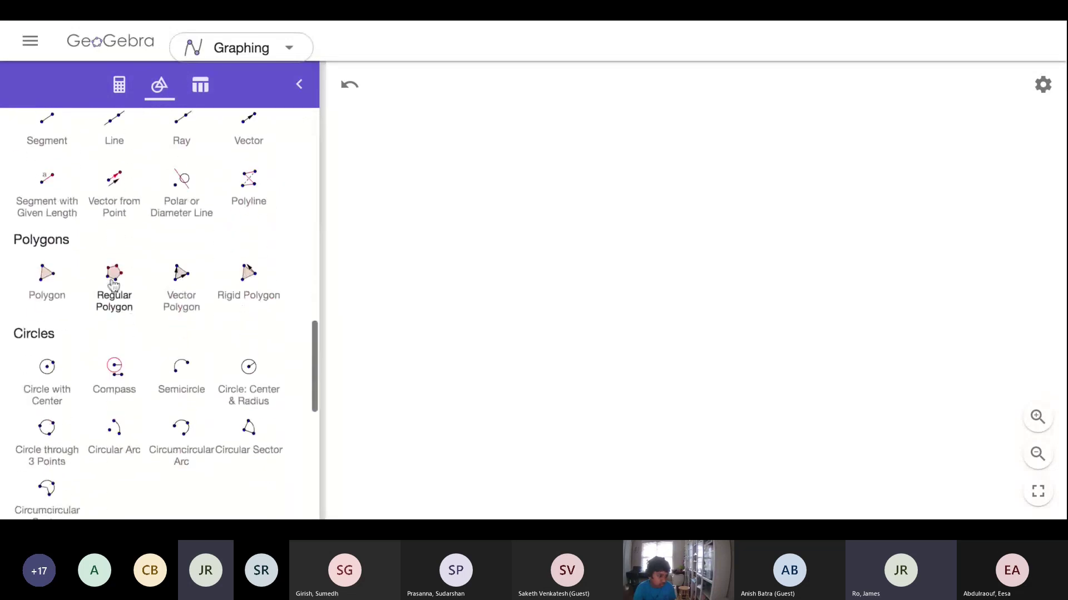
pyautogui.click(114, 287)
pyautogui.click(527, 162)
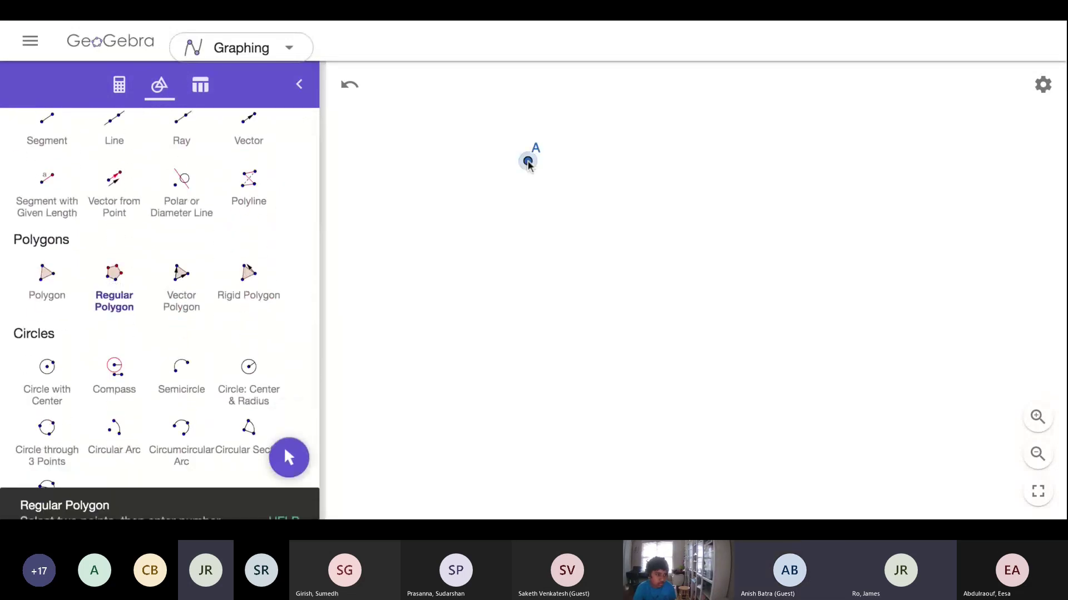
pyautogui.click(735, 148)
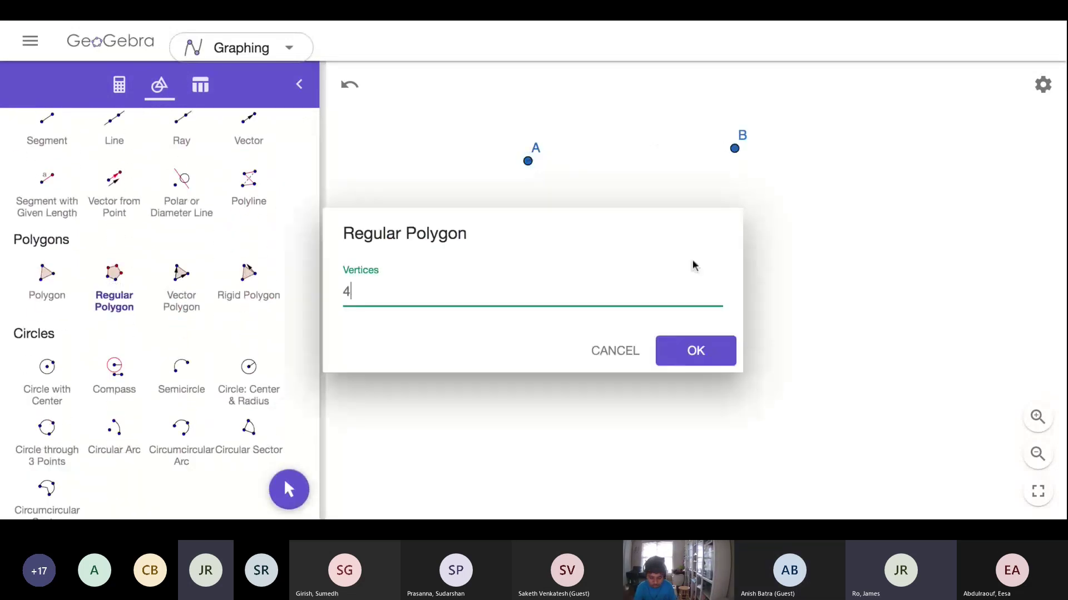
pyautogui.click(672, 362)
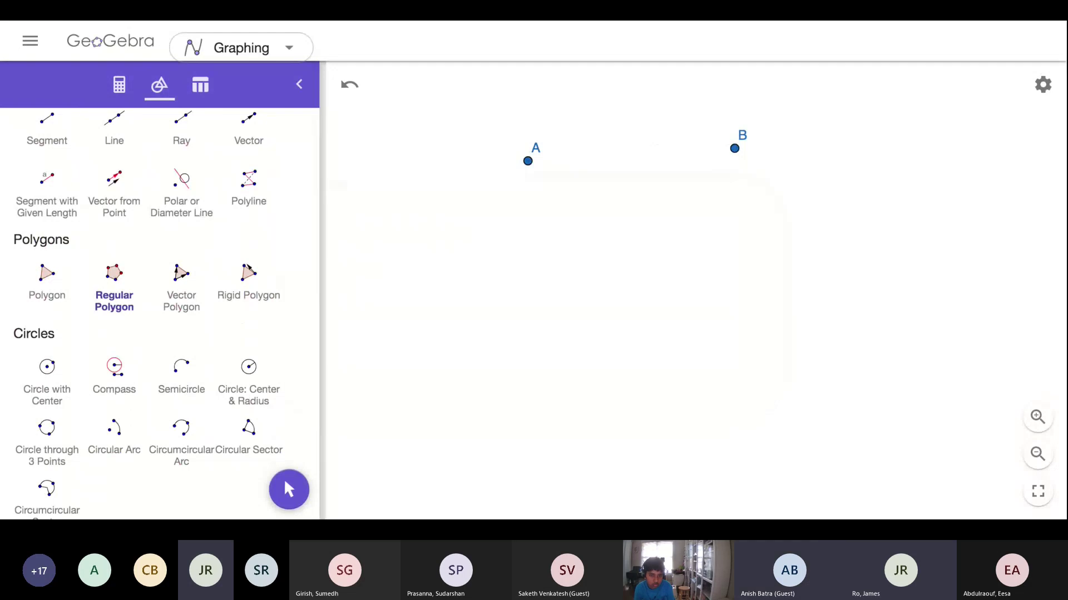
pyautogui.scroll(15, 158, 181)
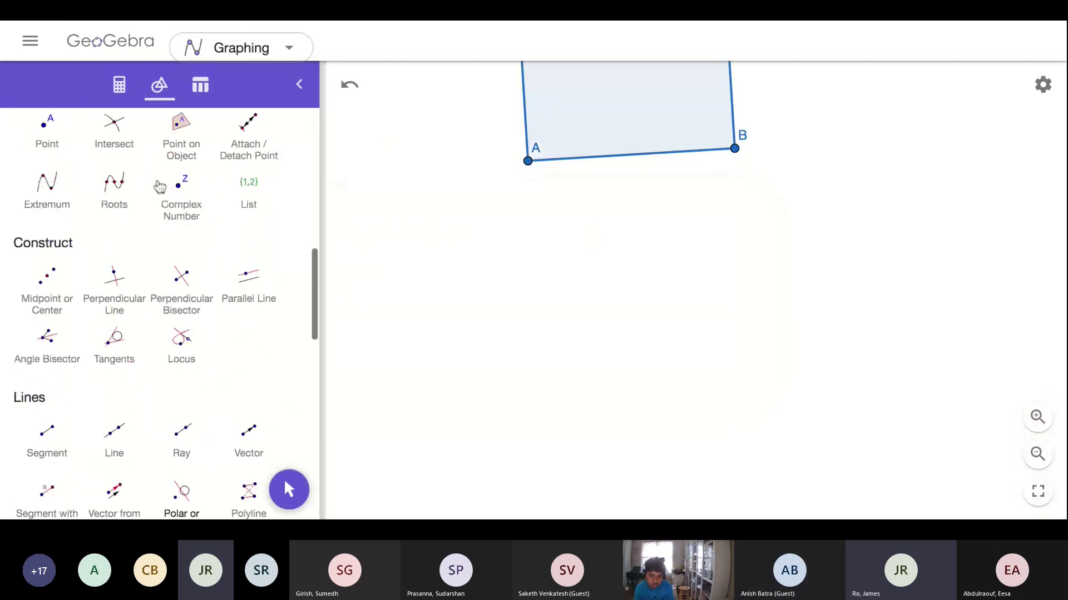
pyautogui.click(49, 185)
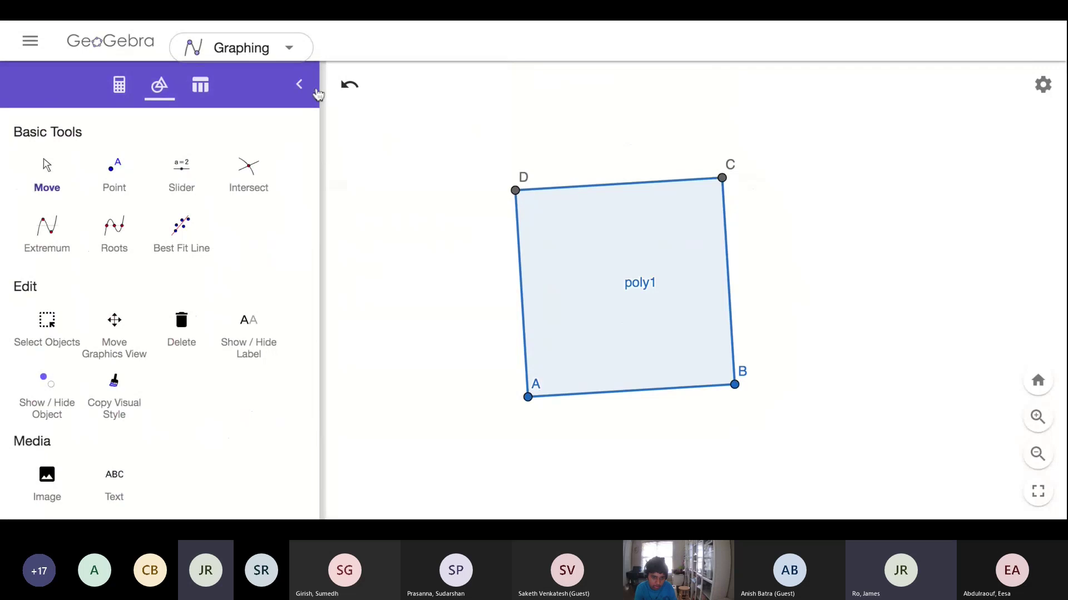
# Place six free points E, F, G, H, I and J scattered inside square poly1.
pyautogui.click(113, 177)
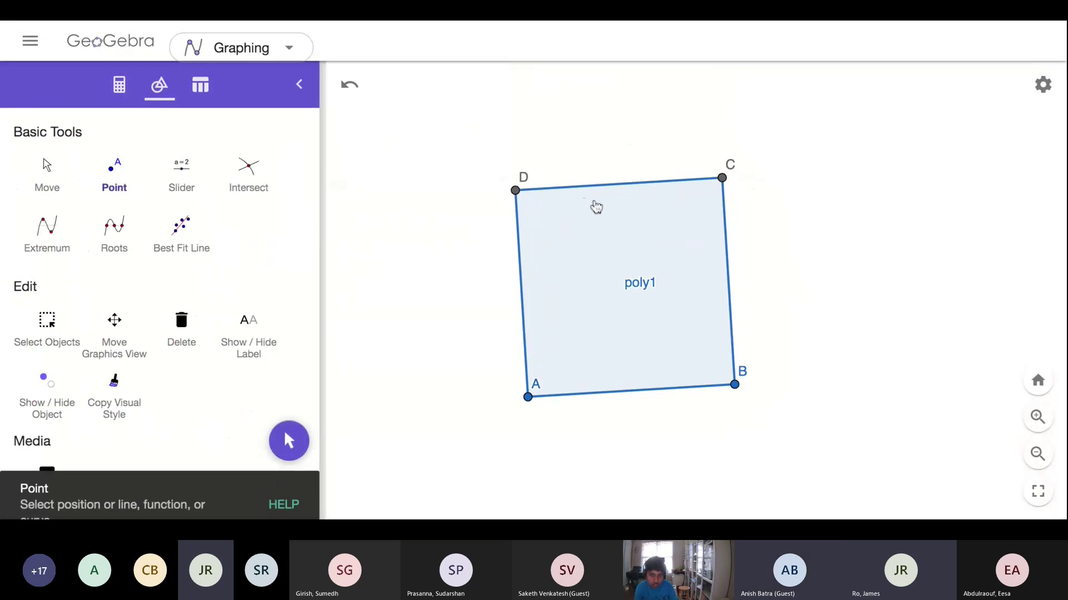
pyautogui.click(636, 253)
pyautogui.click(682, 211)
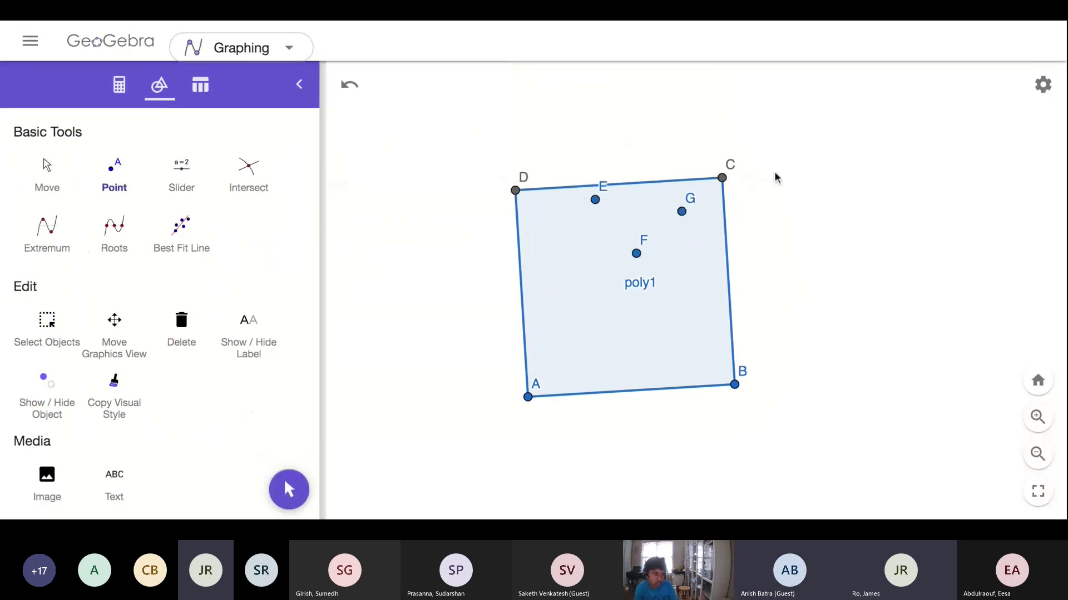
pyautogui.click(540, 240)
pyautogui.click(545, 285)
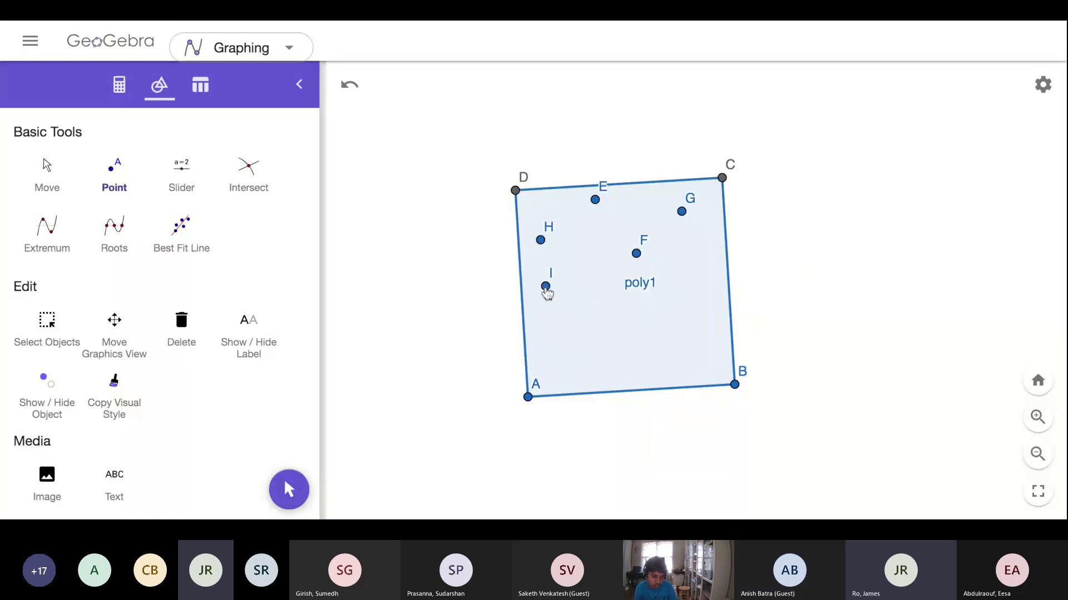
pyautogui.click(576, 333)
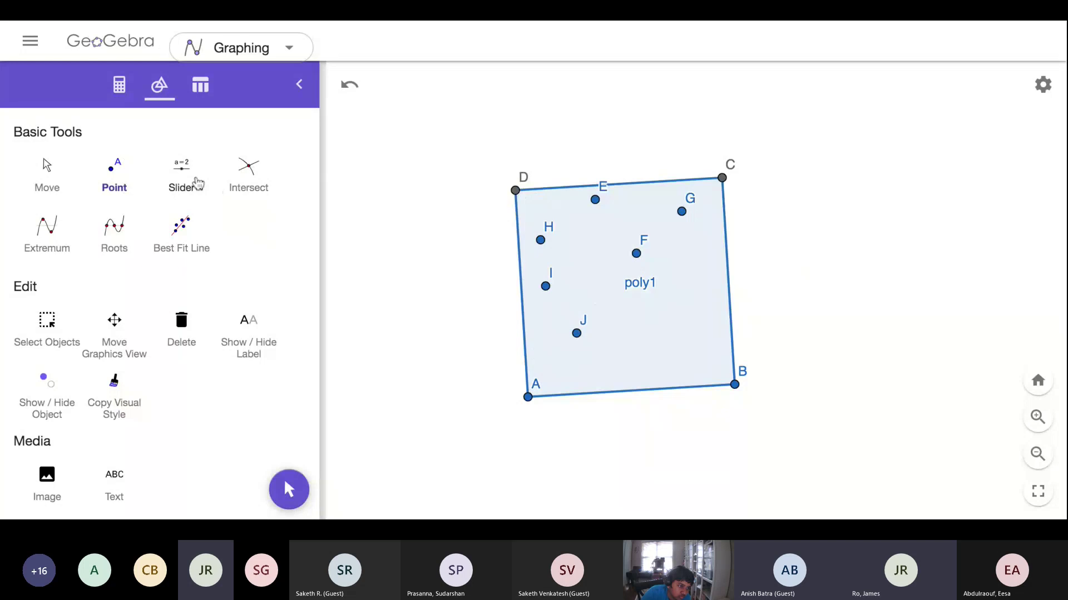
# Create vector u running from point D to point A.
pyautogui.scroll(-2, 152, 223)
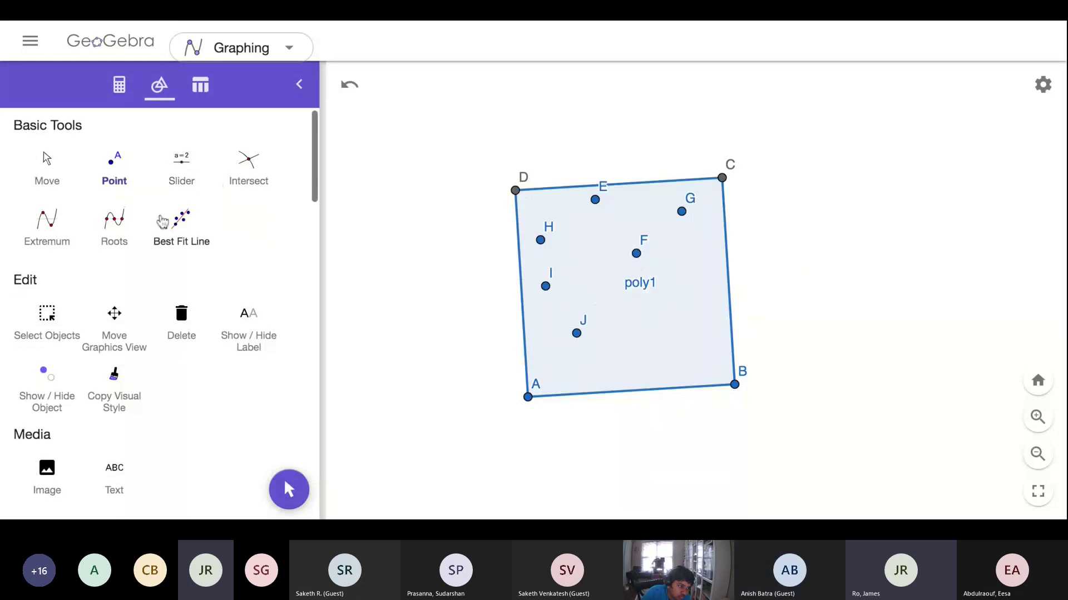
pyautogui.scroll(2, 160, 215)
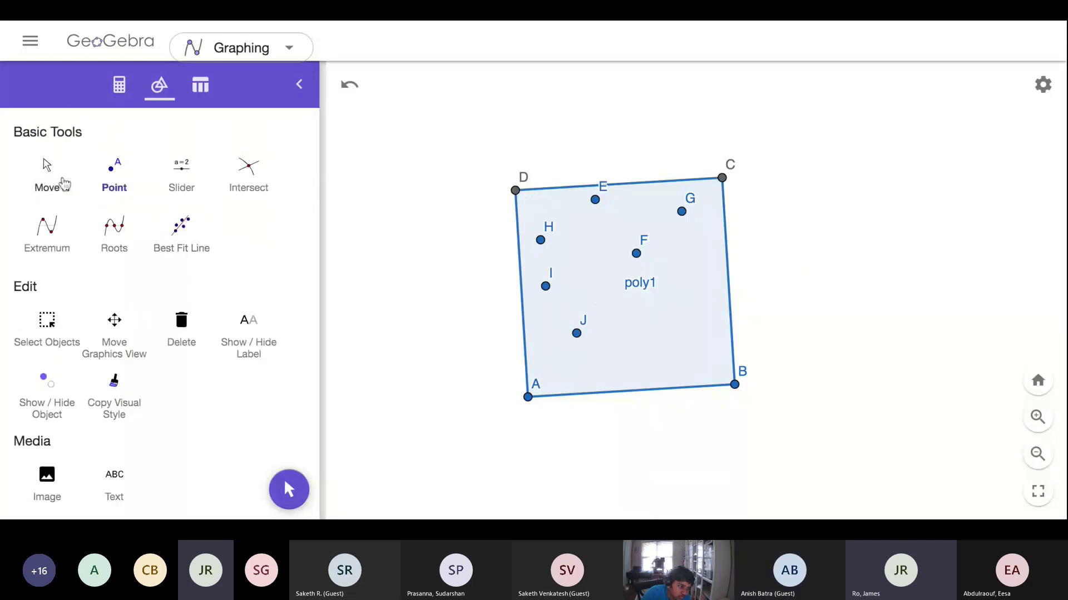
pyautogui.scroll(-3, 169, 223)
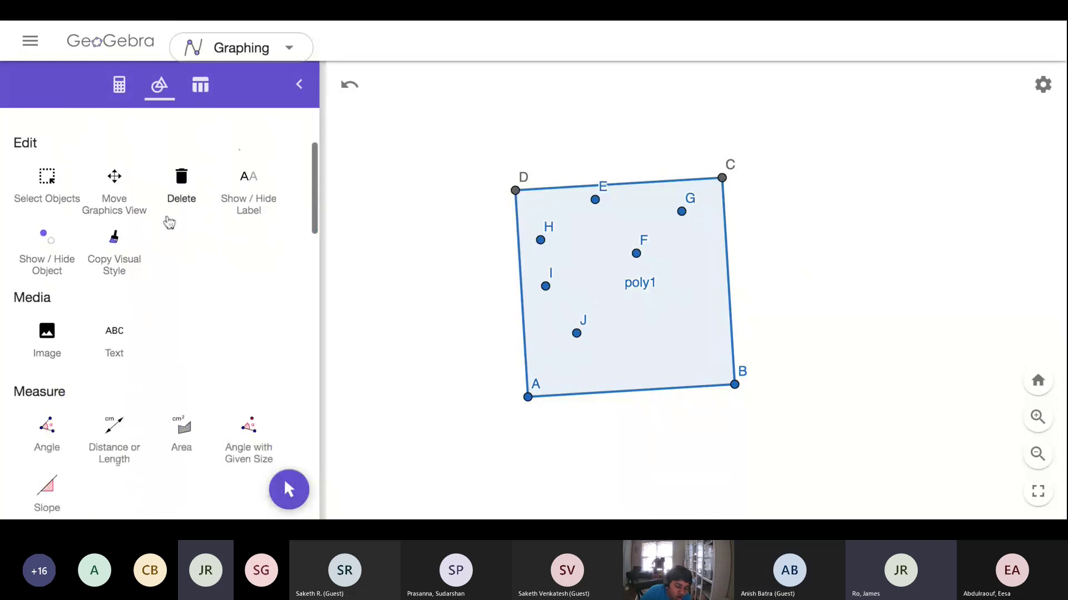
pyautogui.scroll(3, 169, 223)
pyautogui.scroll(-6, 169, 223)
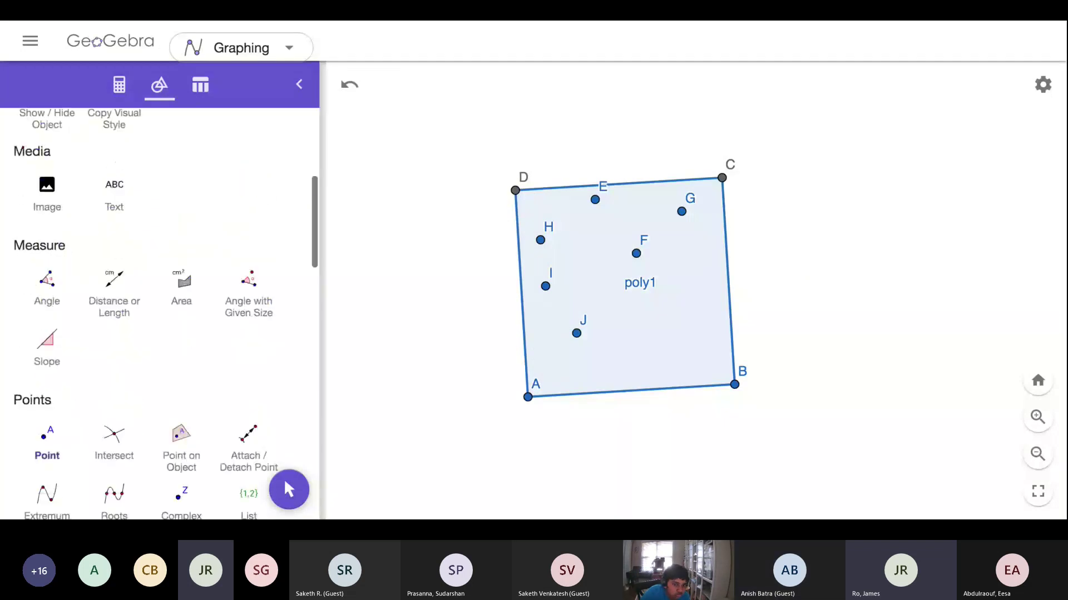
pyautogui.scroll(-5, 245, 360)
pyautogui.scroll(-4, 245, 360)
pyautogui.click(245, 360)
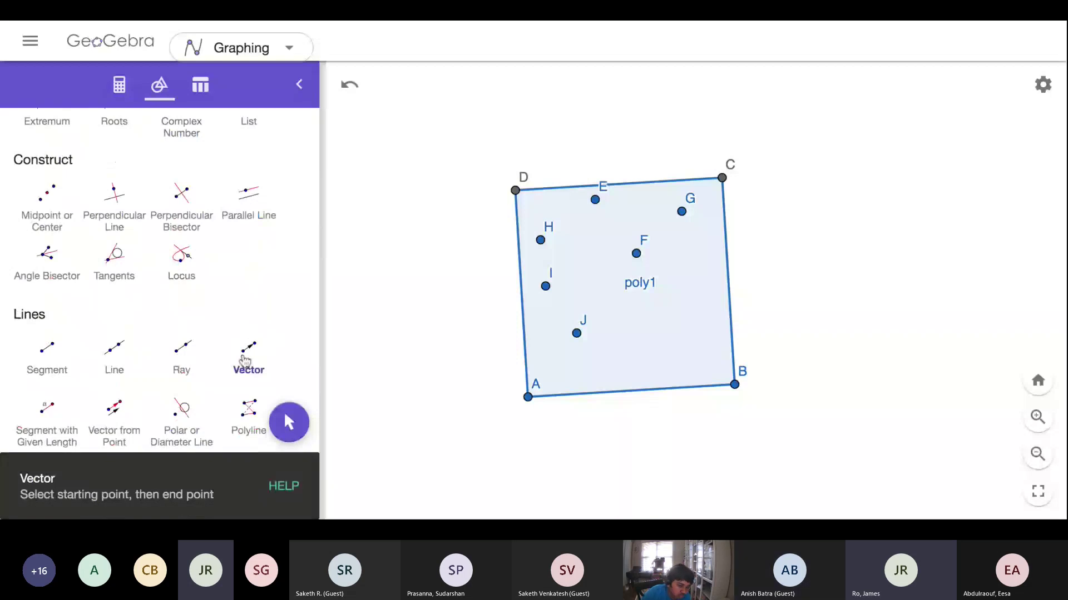
pyautogui.click(515, 190)
pyautogui.click(528, 396)
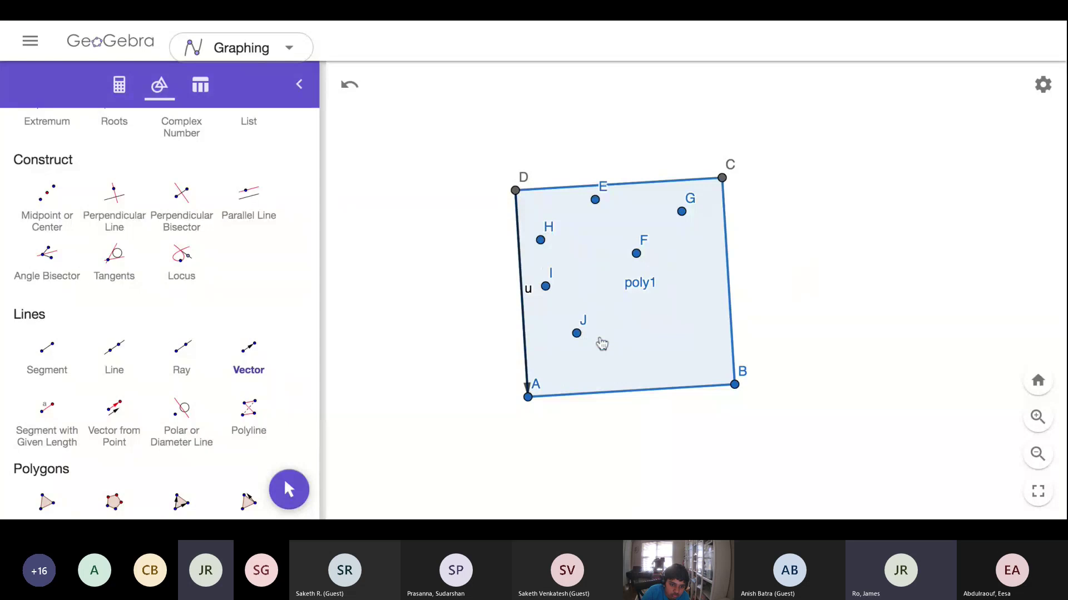
# Create vector v running from point A to point B along the bottom edge.
pyautogui.click(527, 398)
pyautogui.click(734, 385)
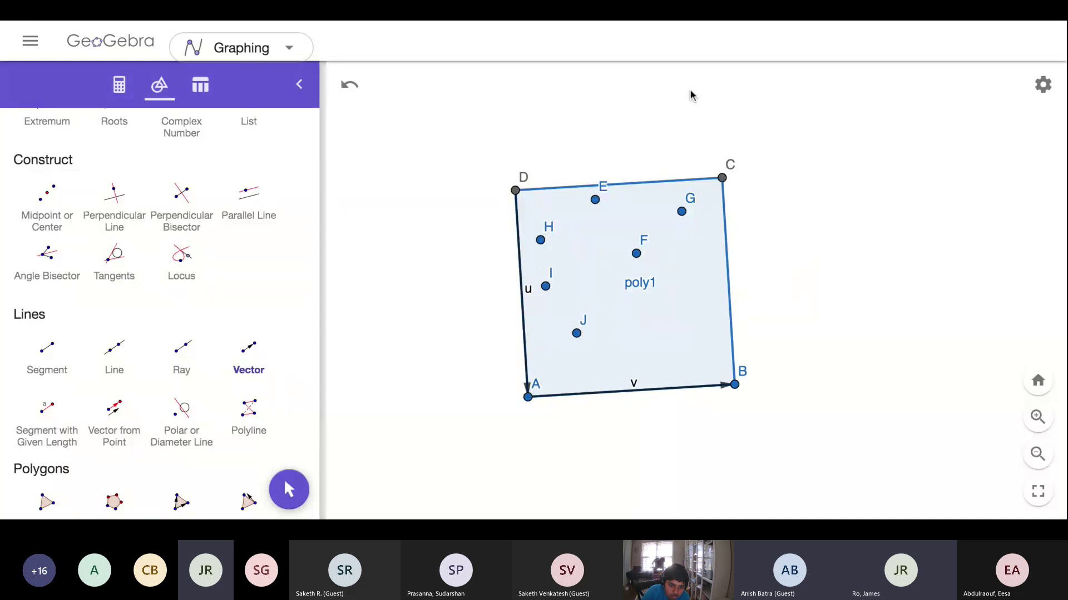
pyautogui.scroll(1, 196, 287)
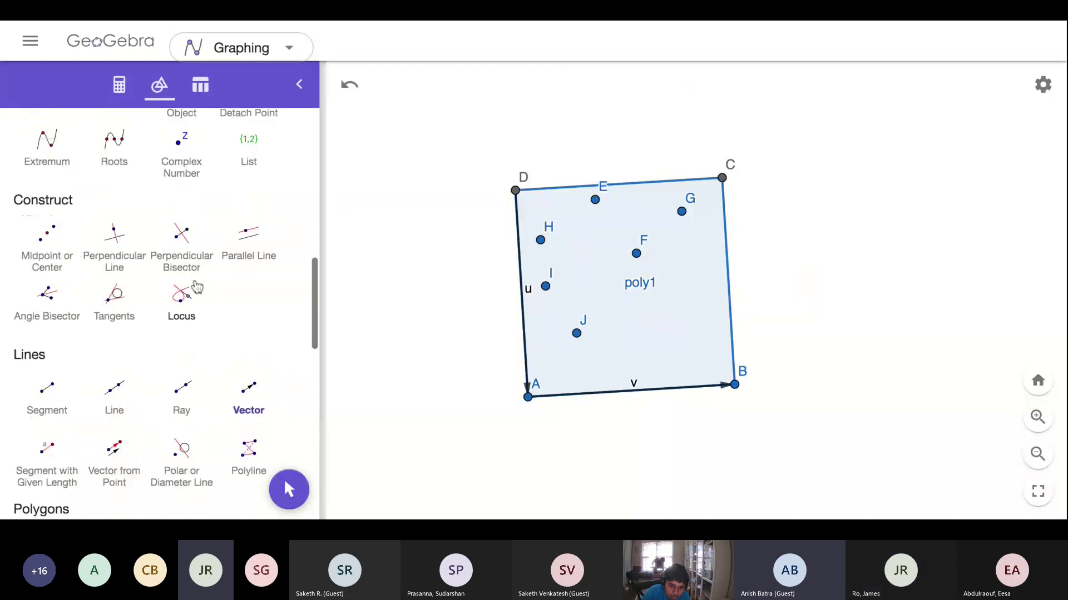
pyautogui.scroll(1, 196, 287)
pyautogui.scroll(-5, 195, 287)
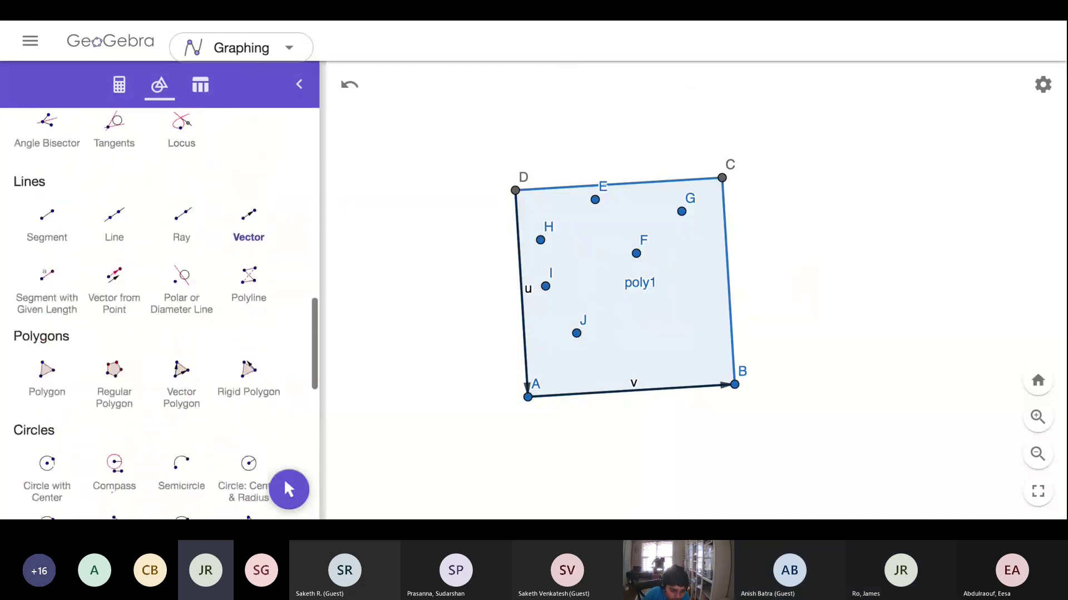
pyautogui.scroll(-8, 196, 287)
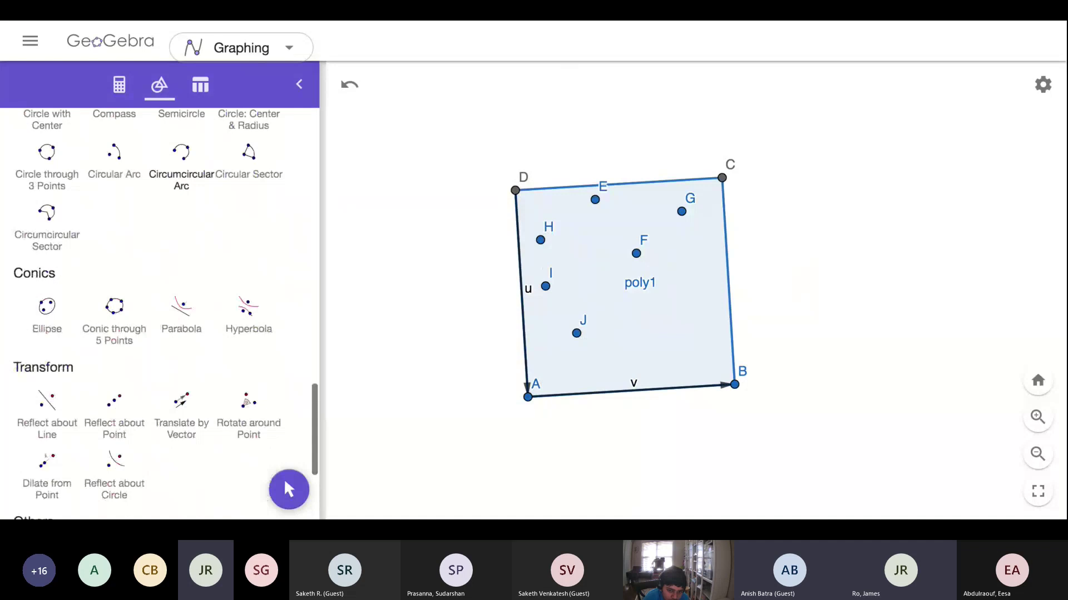
pyautogui.scroll(-4, 187, 231)
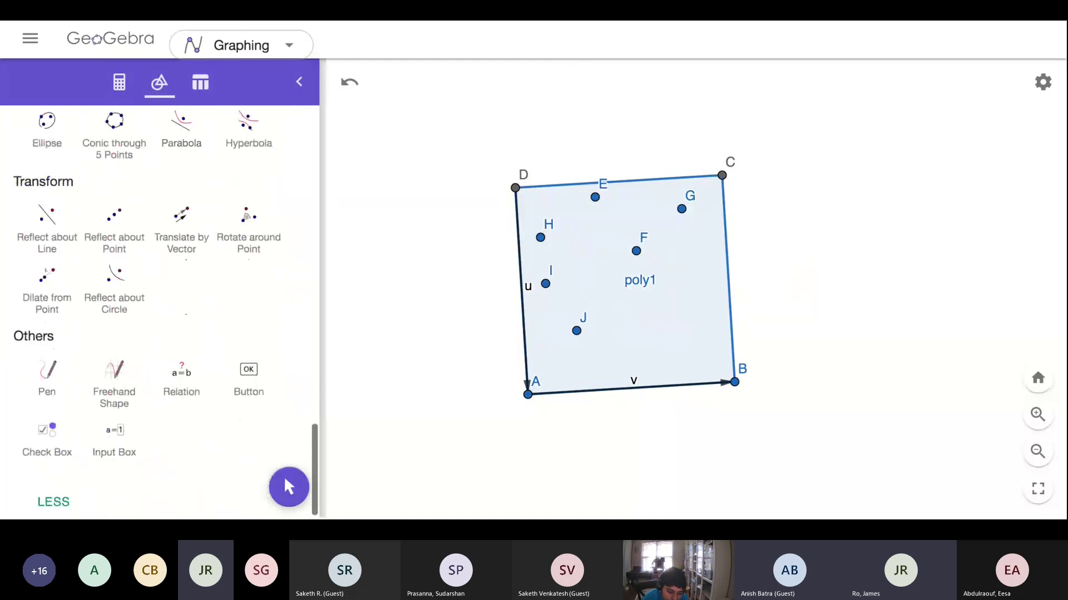
# Translate points E, F and G by vector u to make E', F' and G'.
pyautogui.click(187, 232)
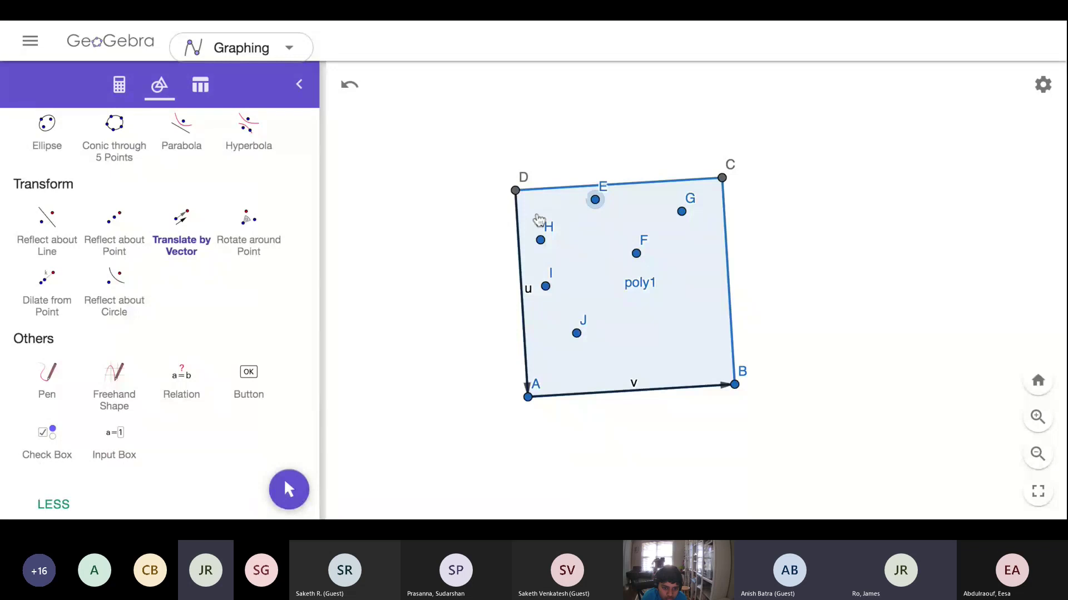
pyautogui.click(523, 275)
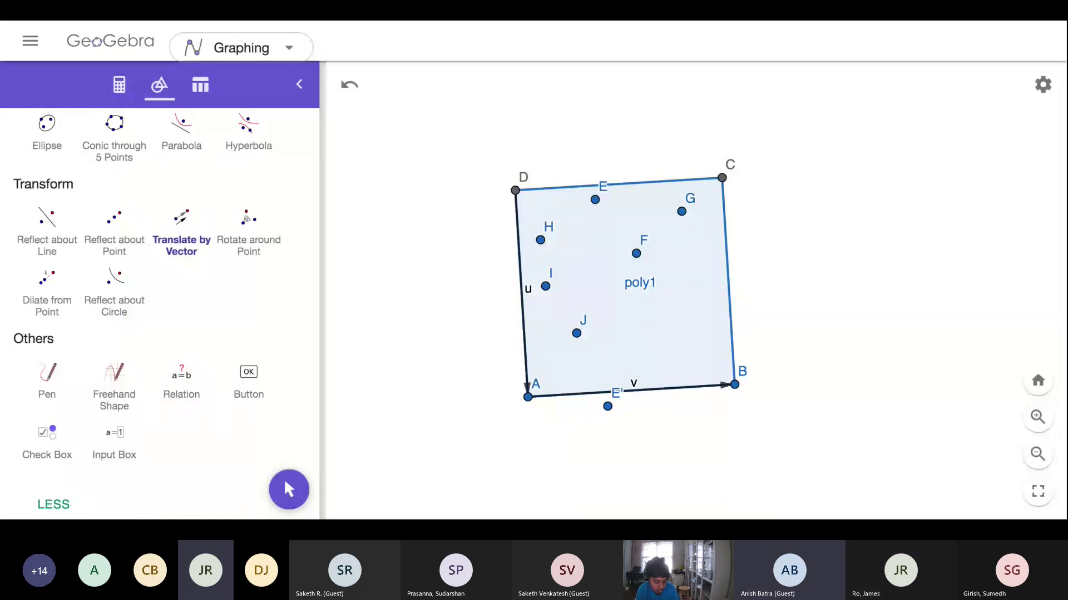
pyautogui.click(636, 253)
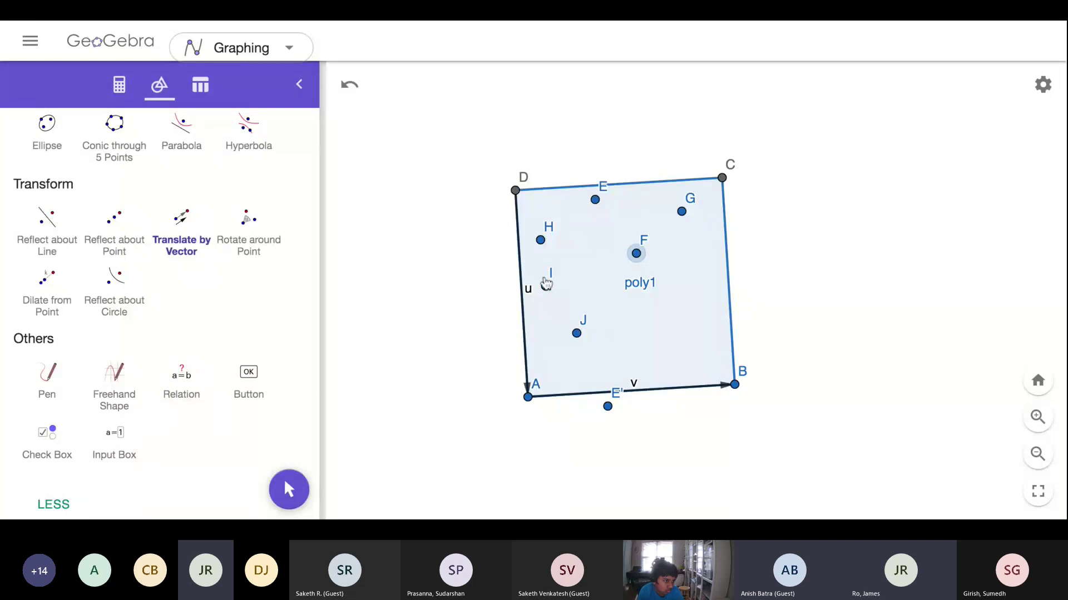
pyautogui.click(522, 299)
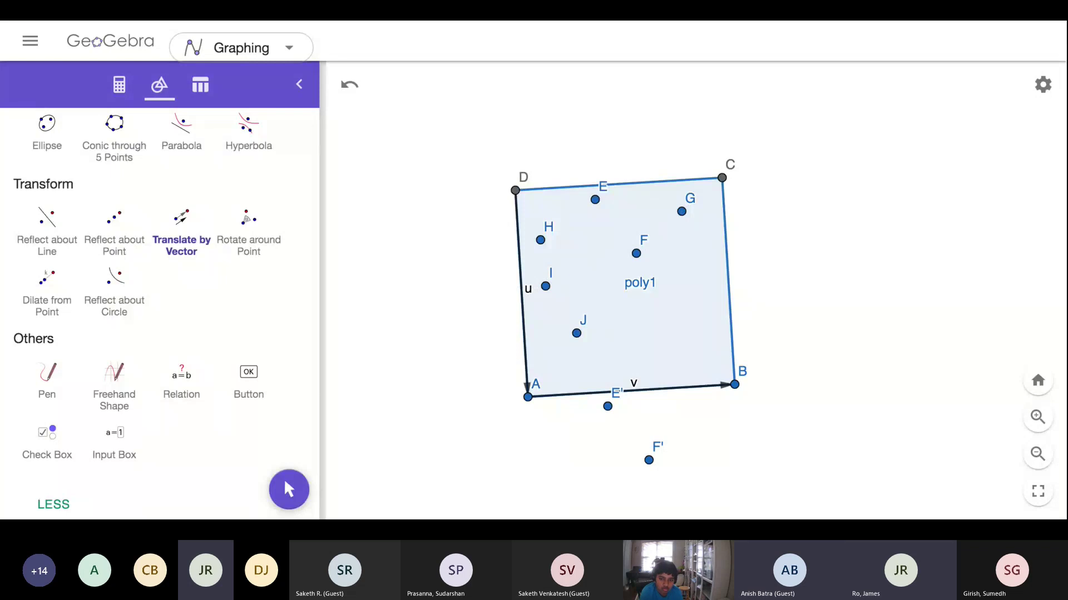
pyautogui.click(681, 211)
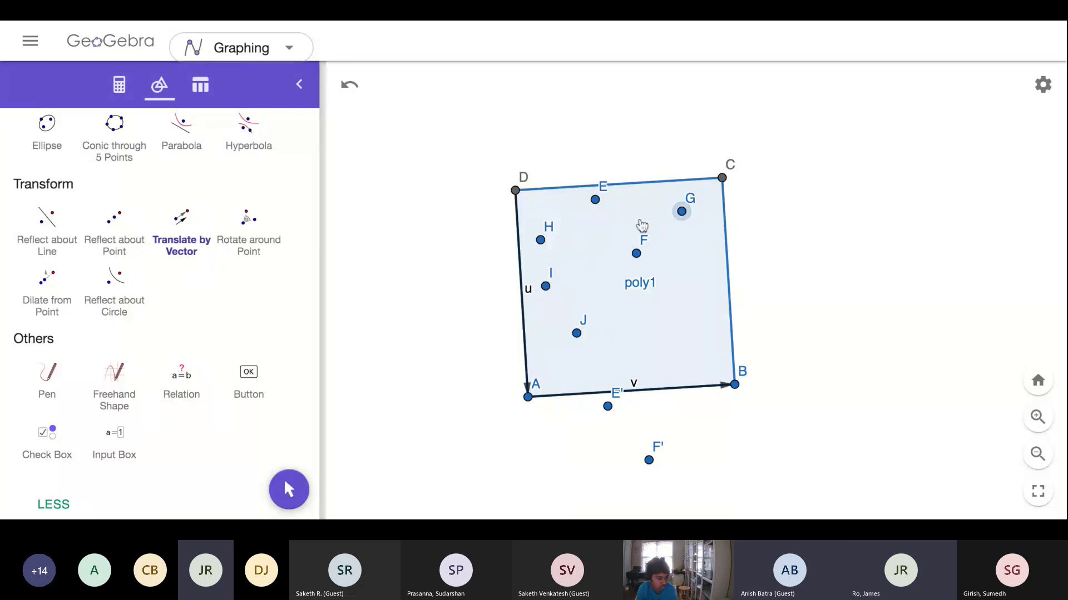
pyautogui.click(522, 288)
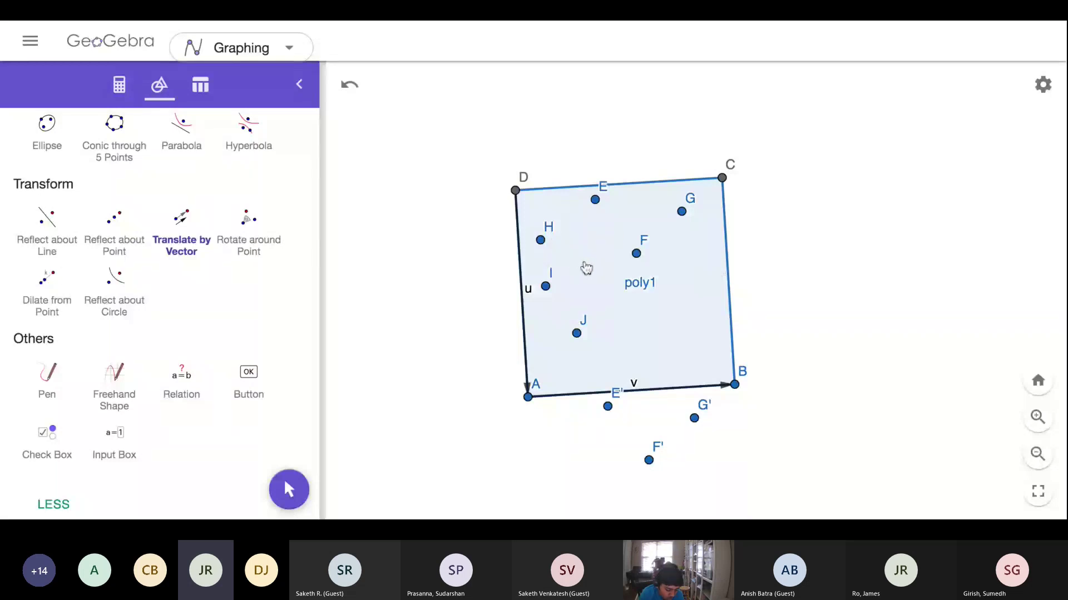
# Translate points H, I and J by vector v to make H', I' and J'.
pyautogui.click(541, 241)
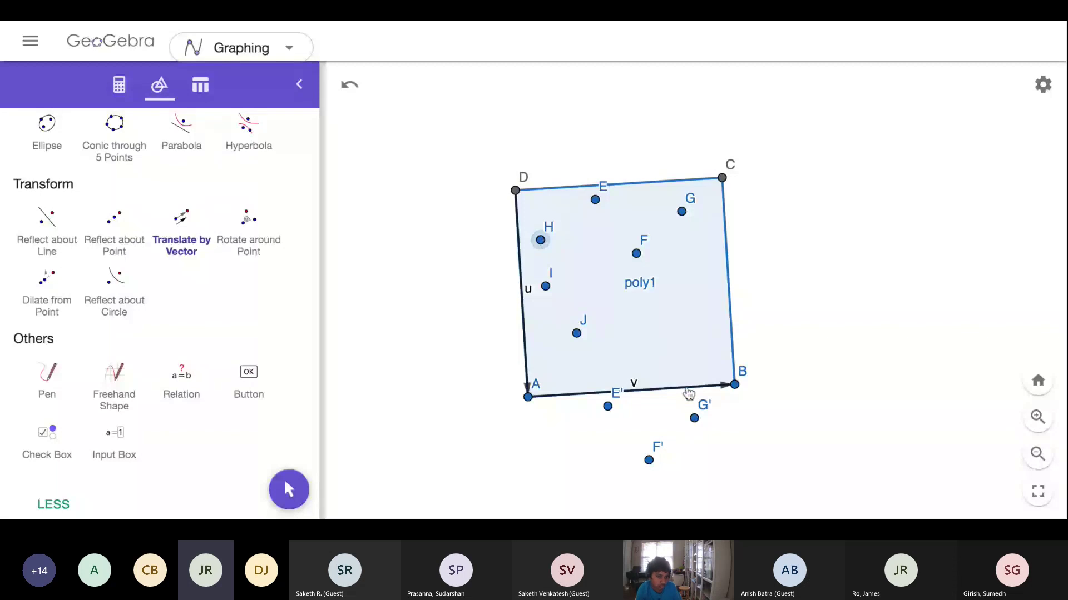
pyautogui.click(687, 390)
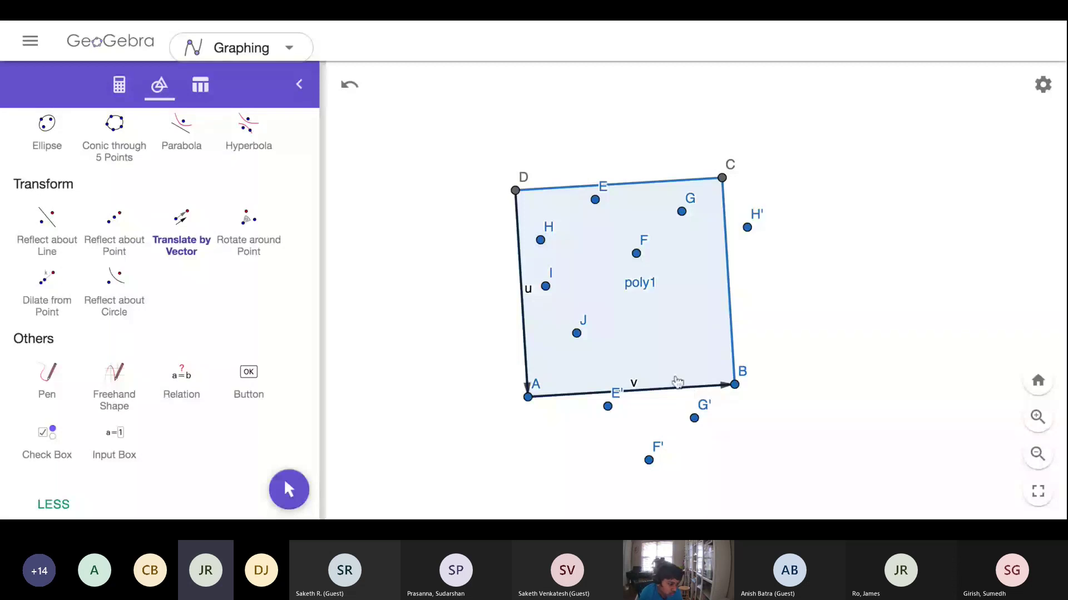
pyautogui.click(546, 287)
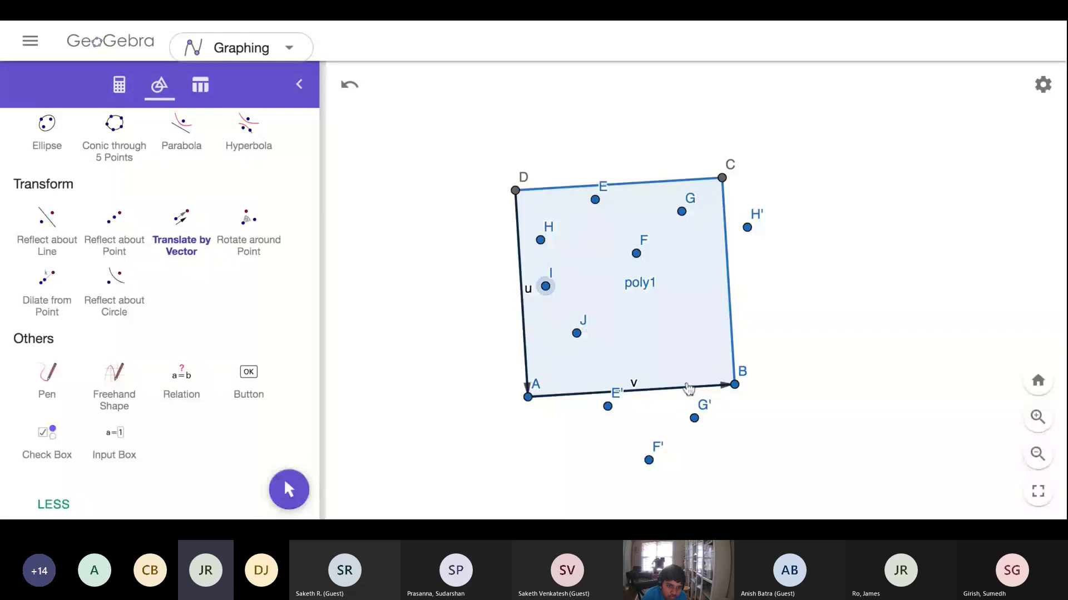
pyautogui.click(689, 391)
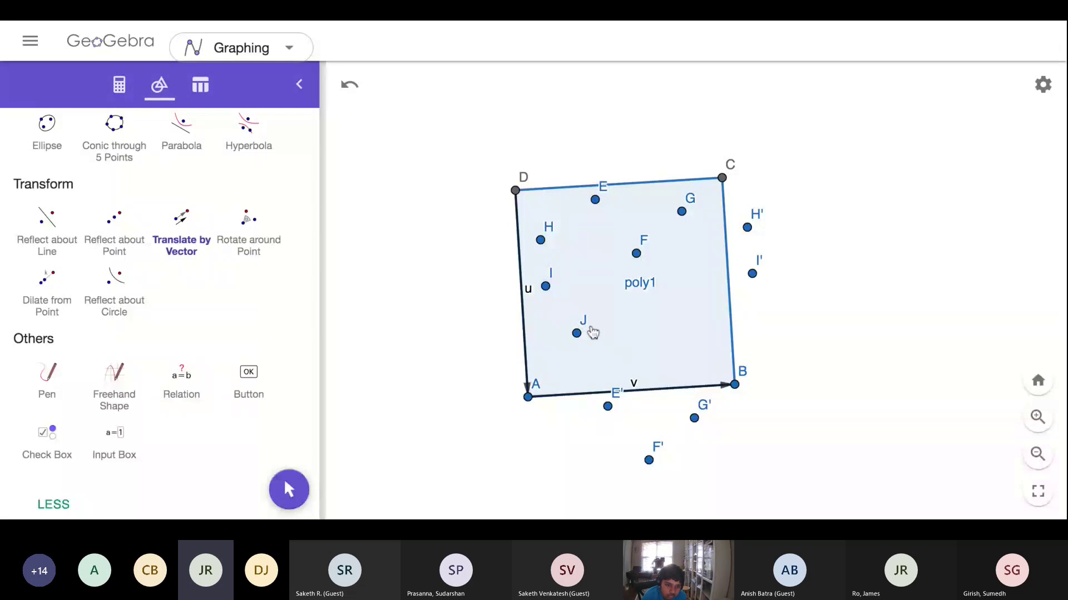
pyautogui.click(578, 334)
pyautogui.click(661, 394)
# Start the tile polygon at D and trace through E, F, G and corner C.
pyautogui.scroll(2, 190, 239)
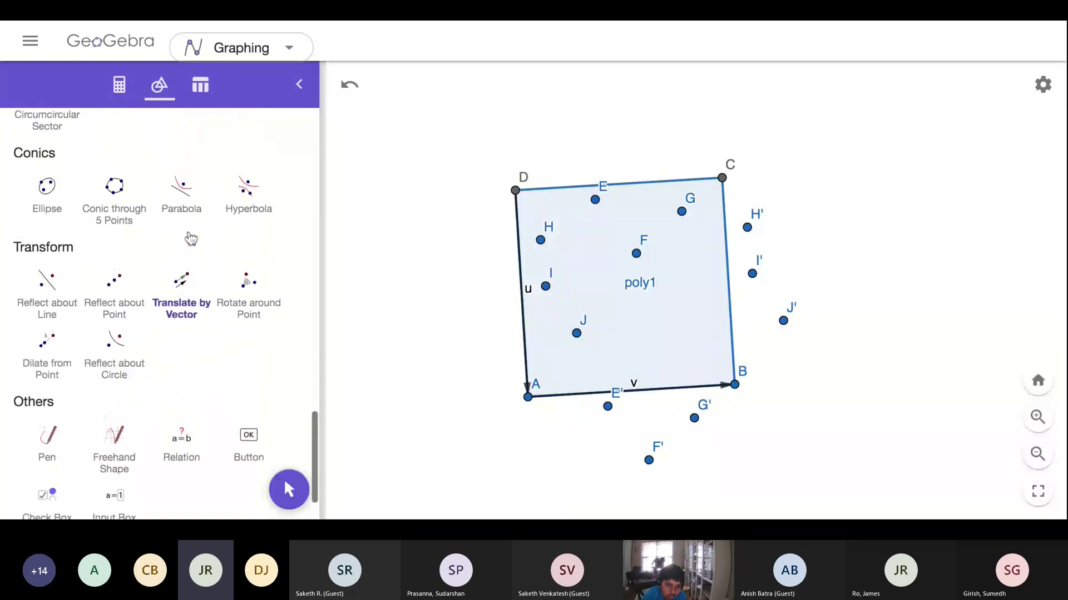
pyautogui.scroll(4, 190, 239)
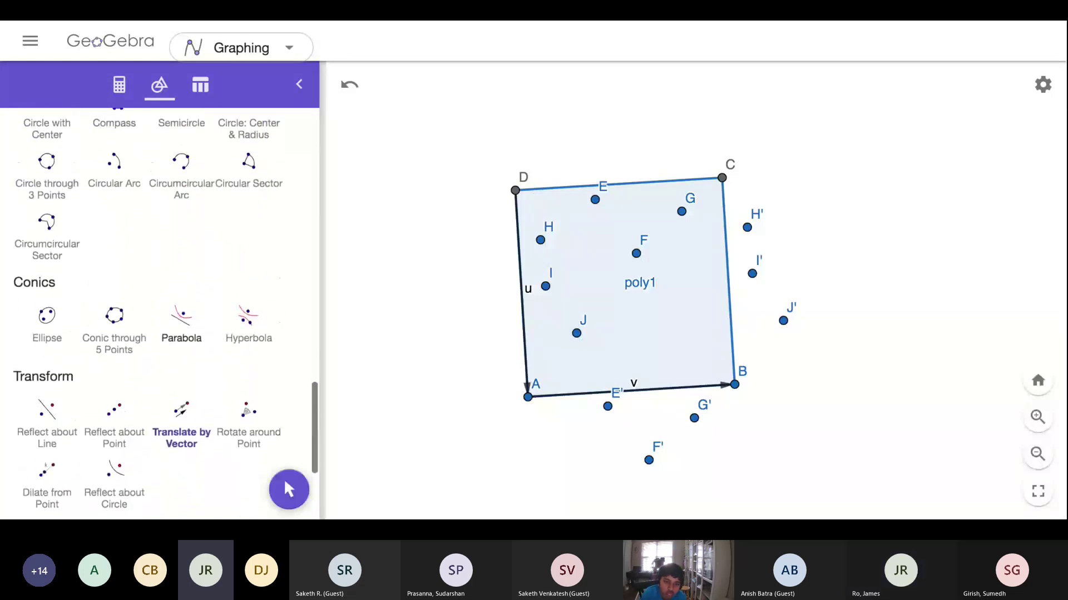
pyautogui.scroll(10, 160, 312)
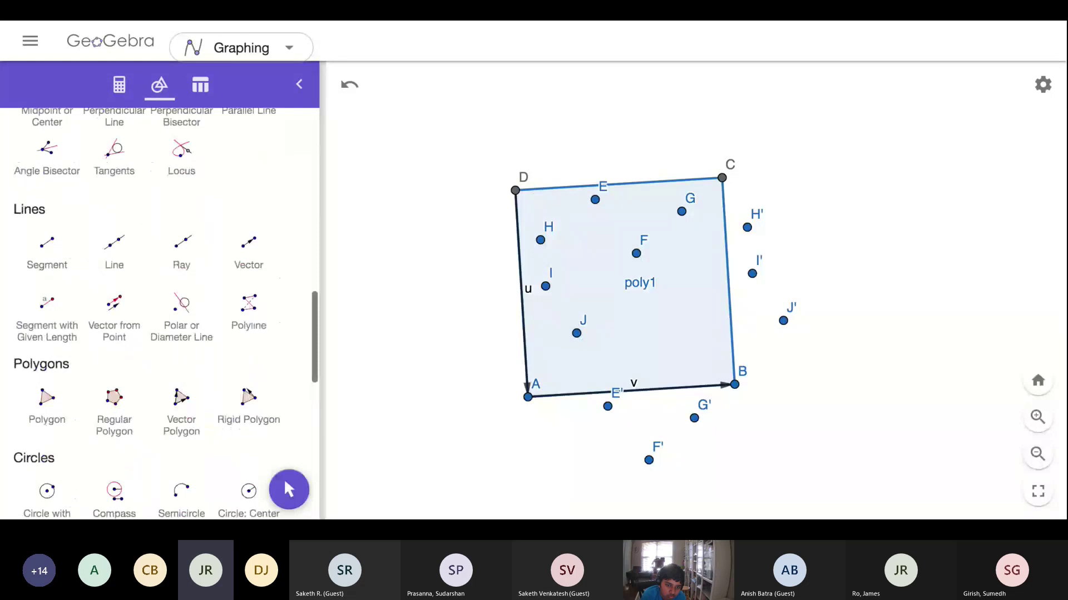
pyautogui.scroll(10, 134, 214)
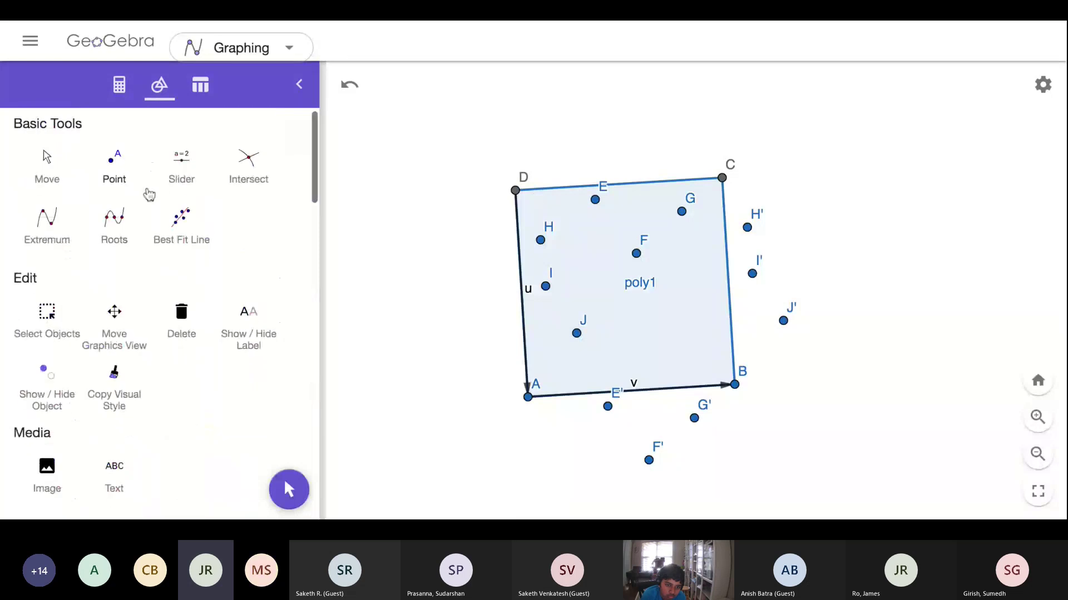
pyautogui.scroll(-4, 149, 194)
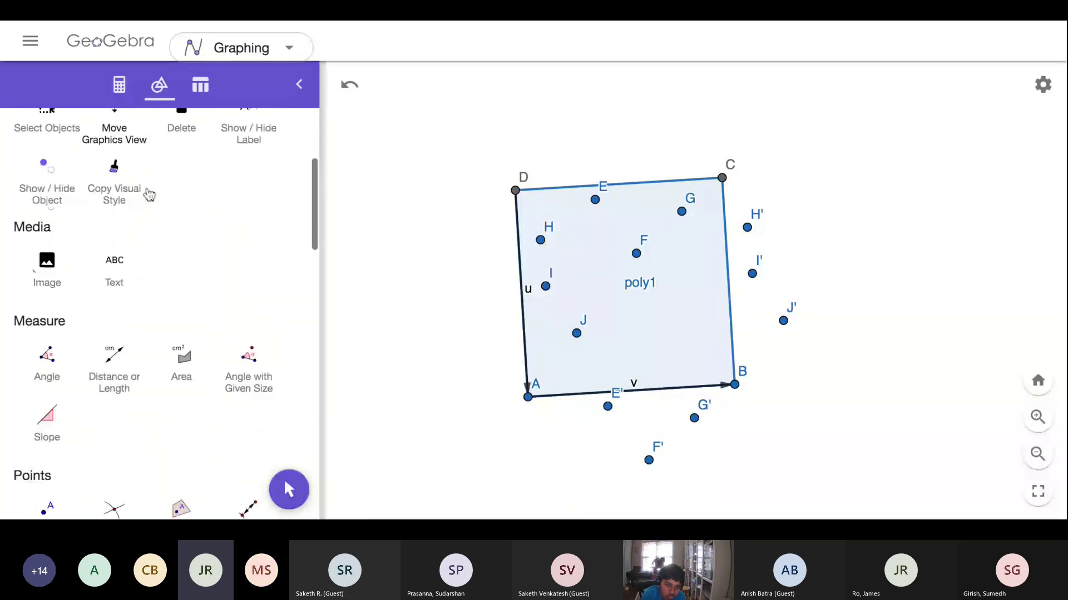
pyautogui.scroll(-2, 149, 194)
pyautogui.scroll(-8, 149, 194)
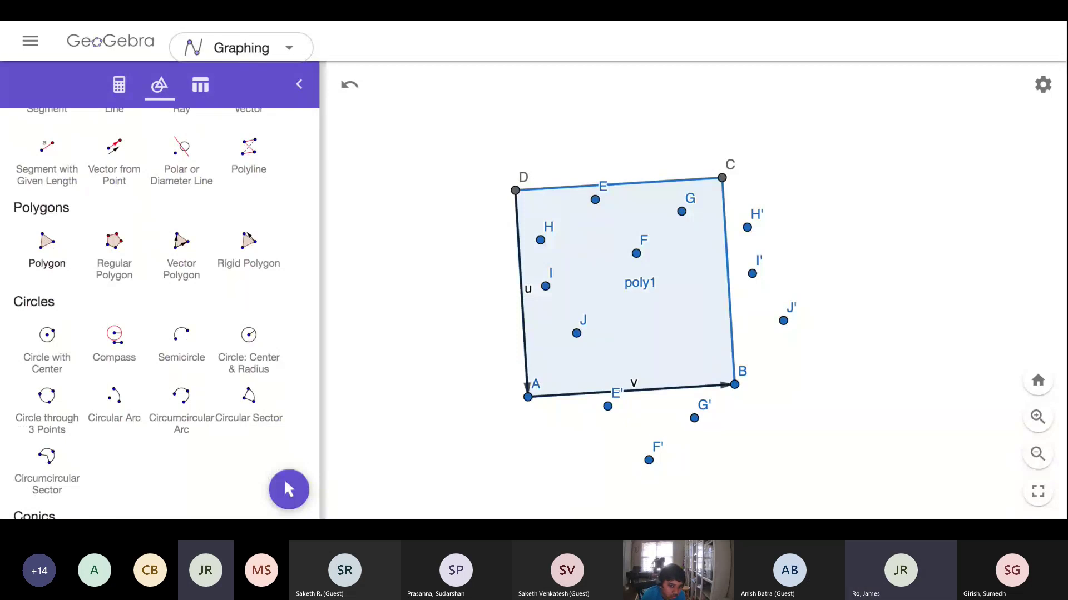
pyautogui.click(47, 242)
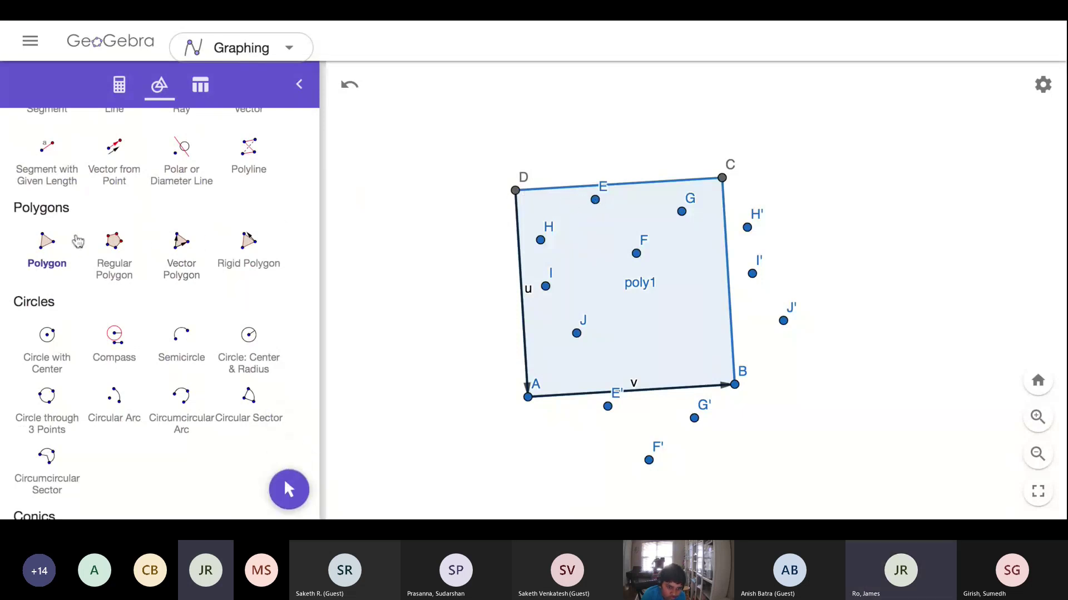
pyautogui.click(516, 191)
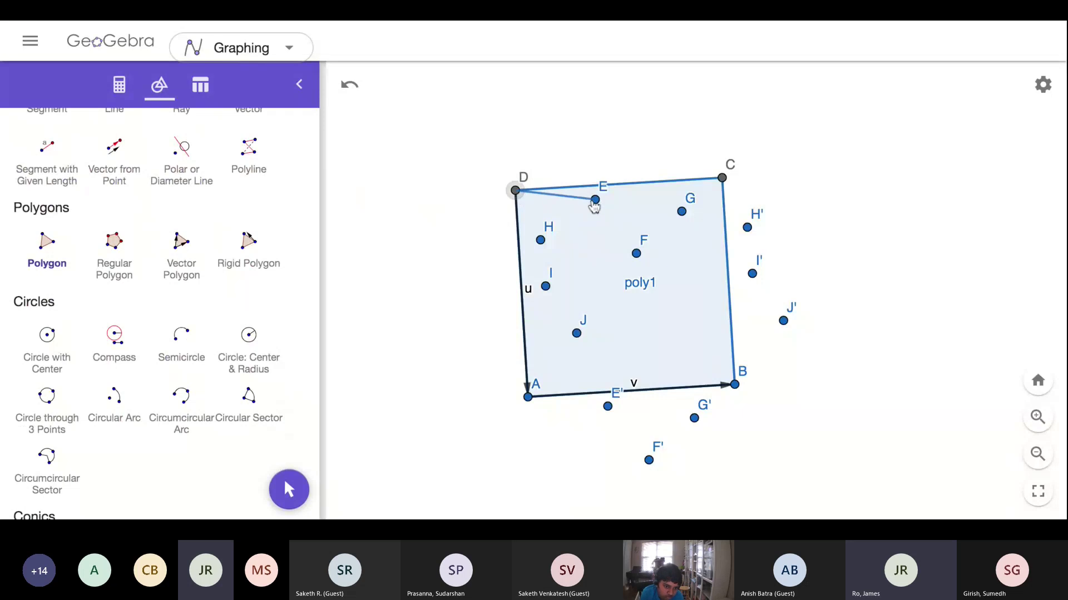
pyautogui.click(595, 199)
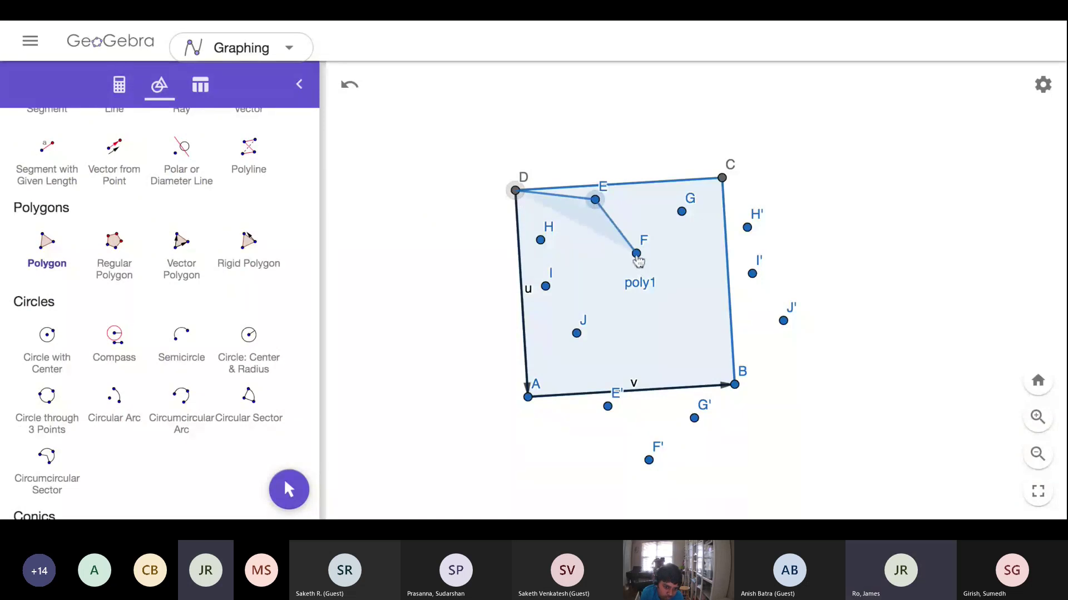
pyautogui.click(636, 254)
pyautogui.click(682, 211)
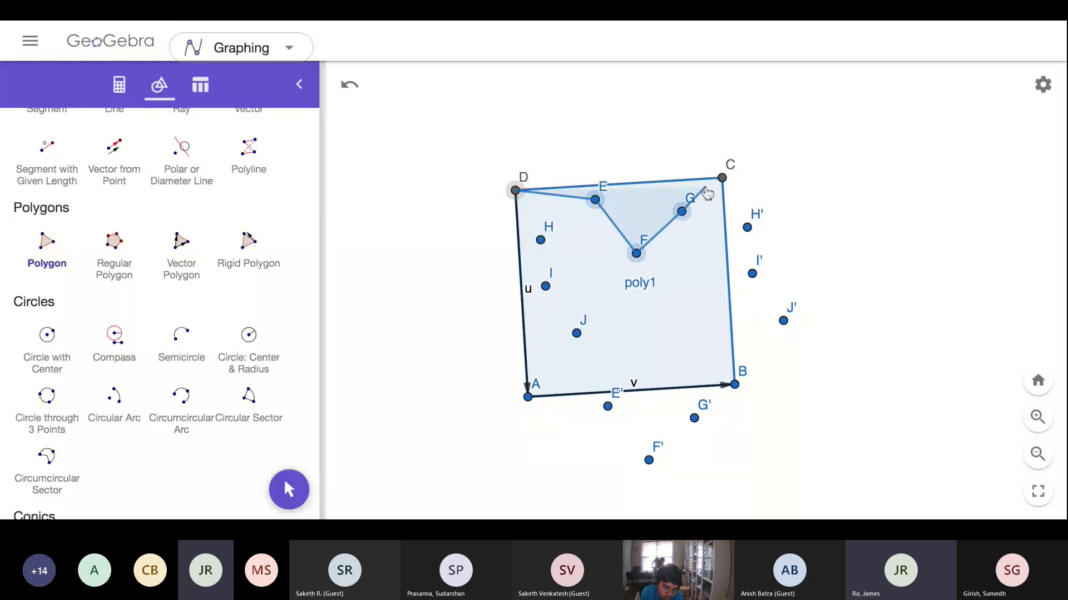
pyautogui.click(722, 179)
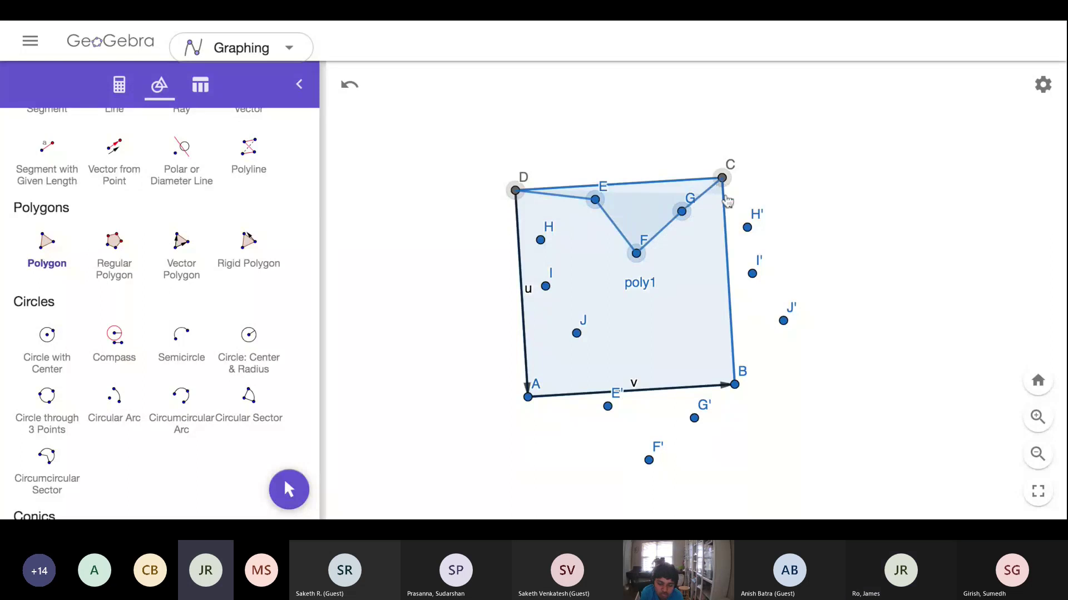
# Continue the tile outline through H', I', J', B, G', F' and E' to A.
pyautogui.click(748, 228)
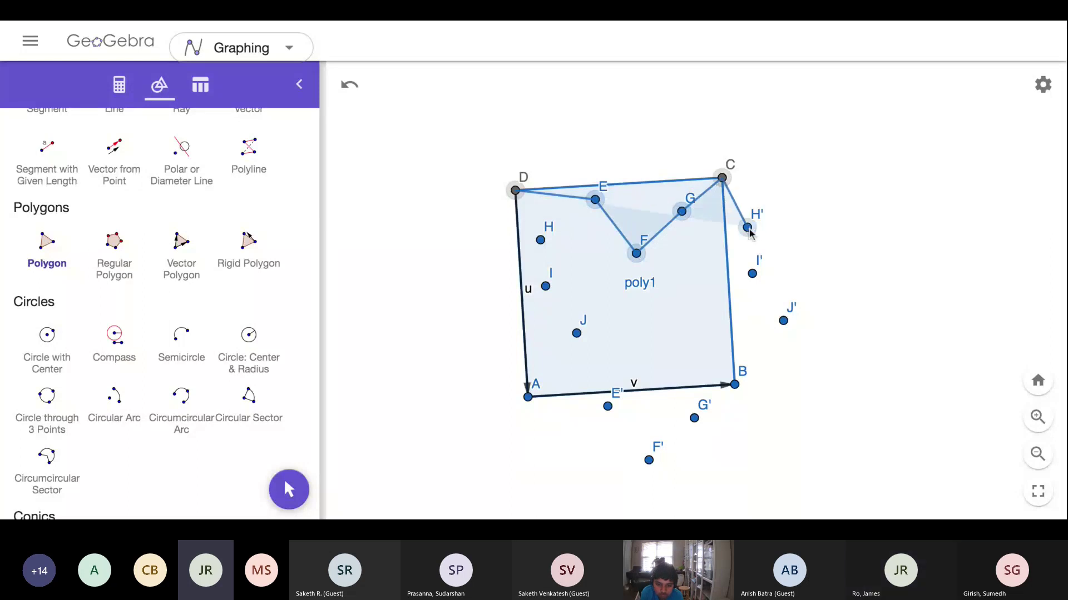
pyautogui.click(752, 274)
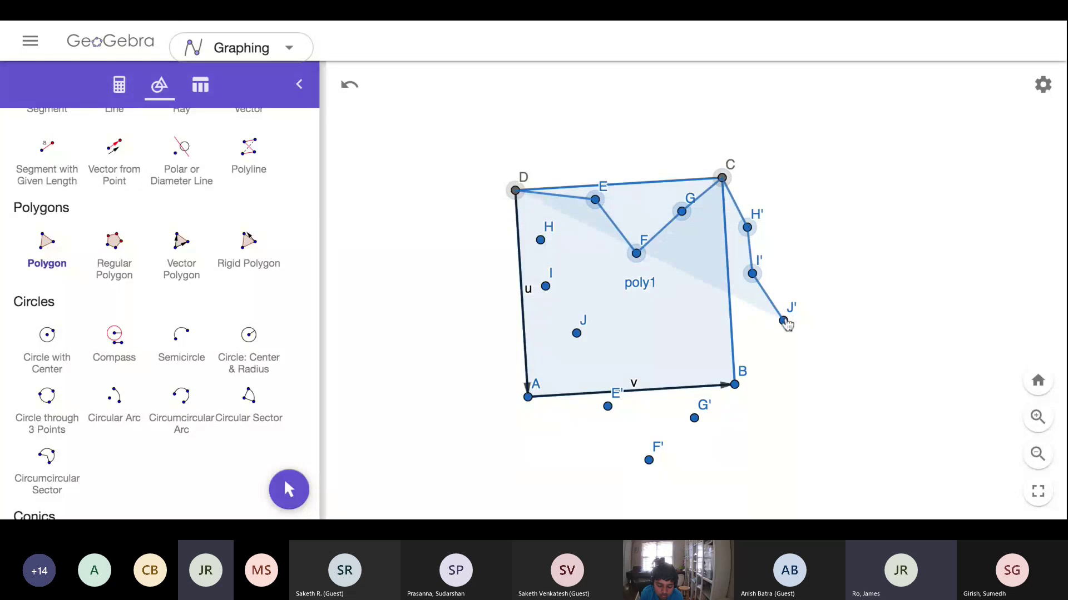
pyautogui.click(784, 322)
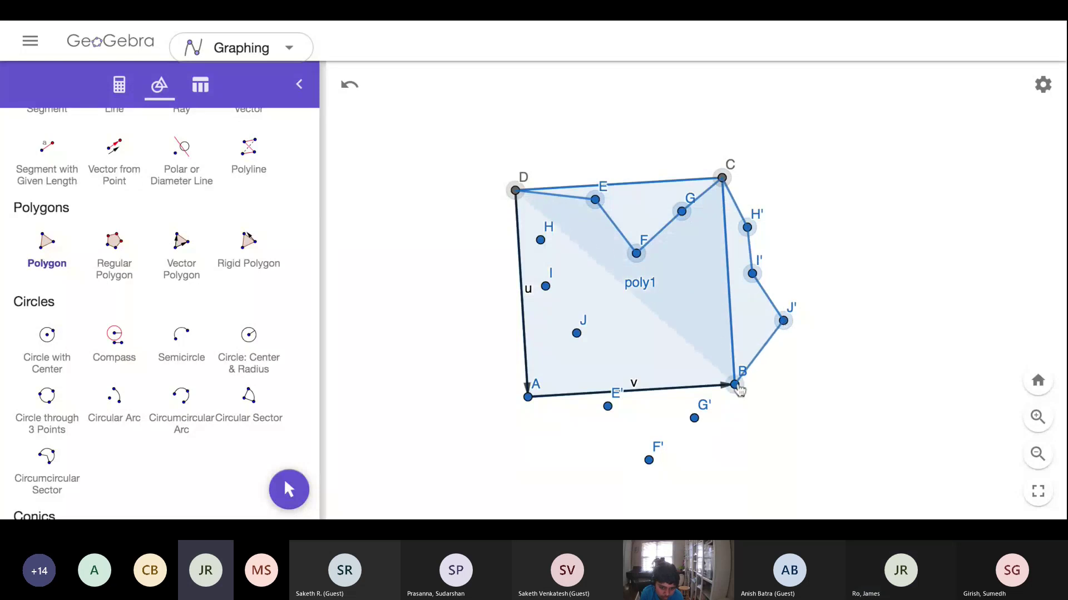
pyautogui.click(735, 385)
pyautogui.click(695, 418)
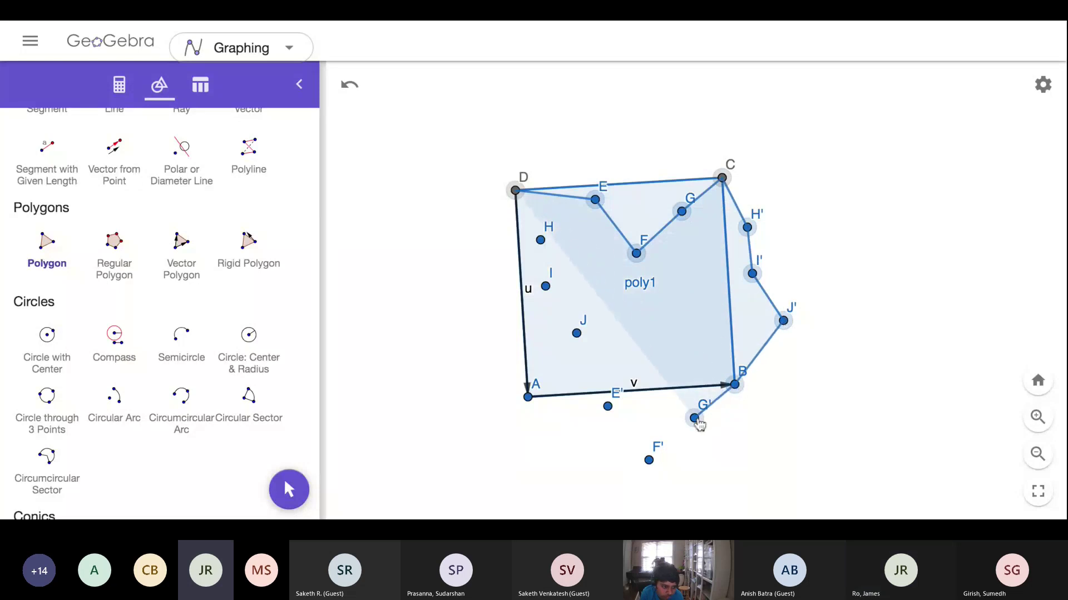
pyautogui.click(648, 460)
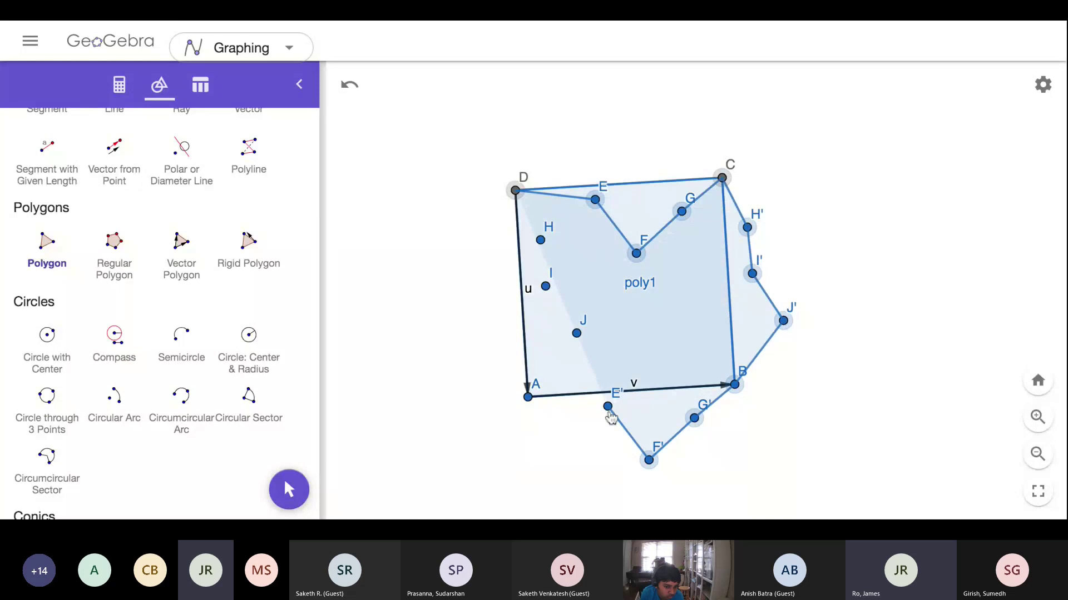
pyautogui.click(608, 407)
pyautogui.click(527, 397)
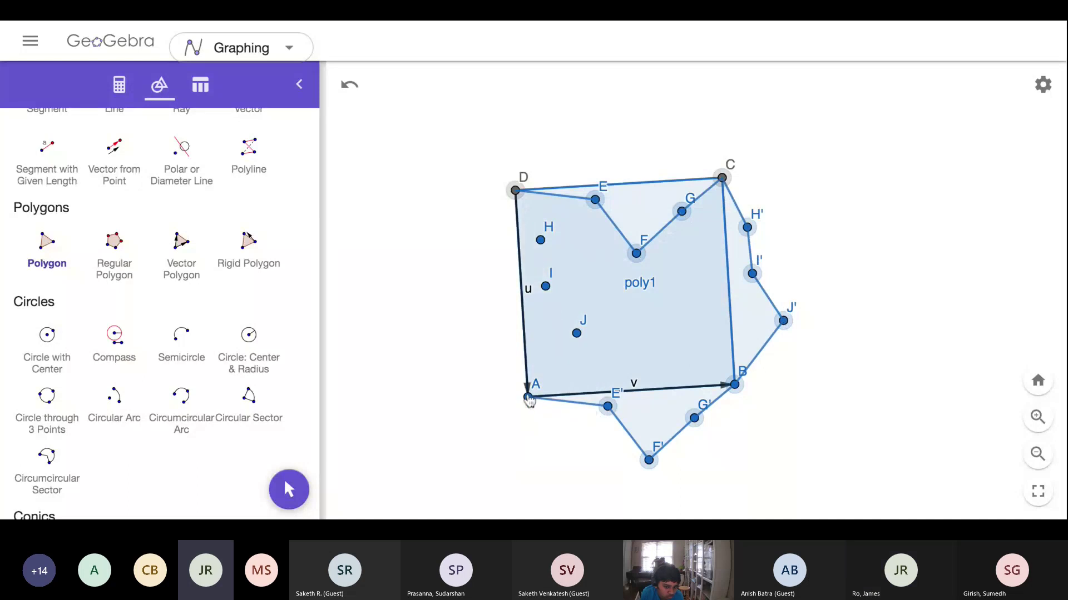
# Finish the outline from A through J, I and H, closing it at D.
pyautogui.click(528, 398)
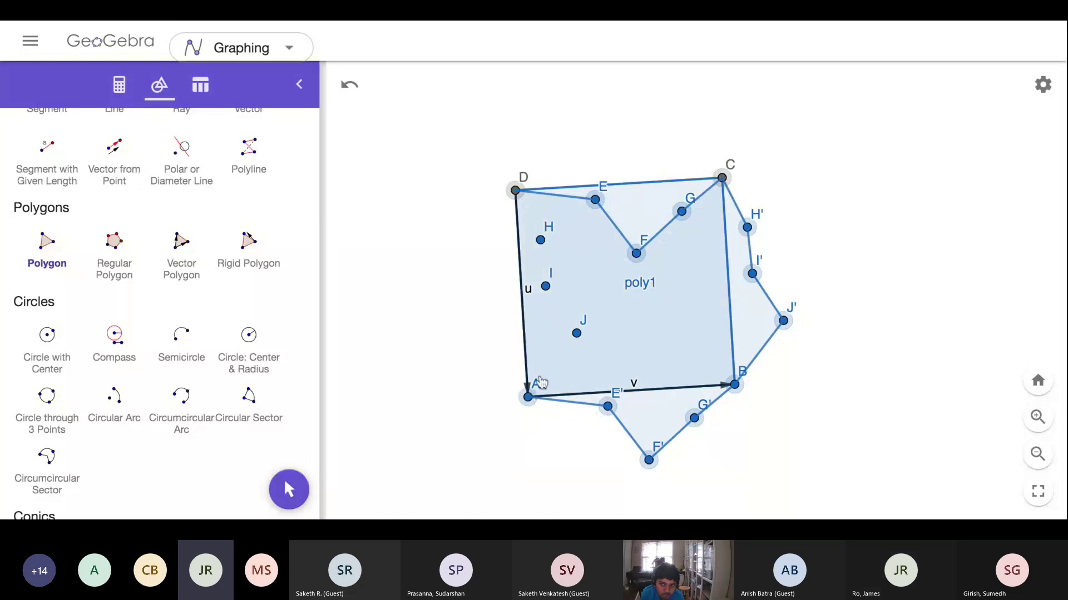
pyautogui.click(576, 333)
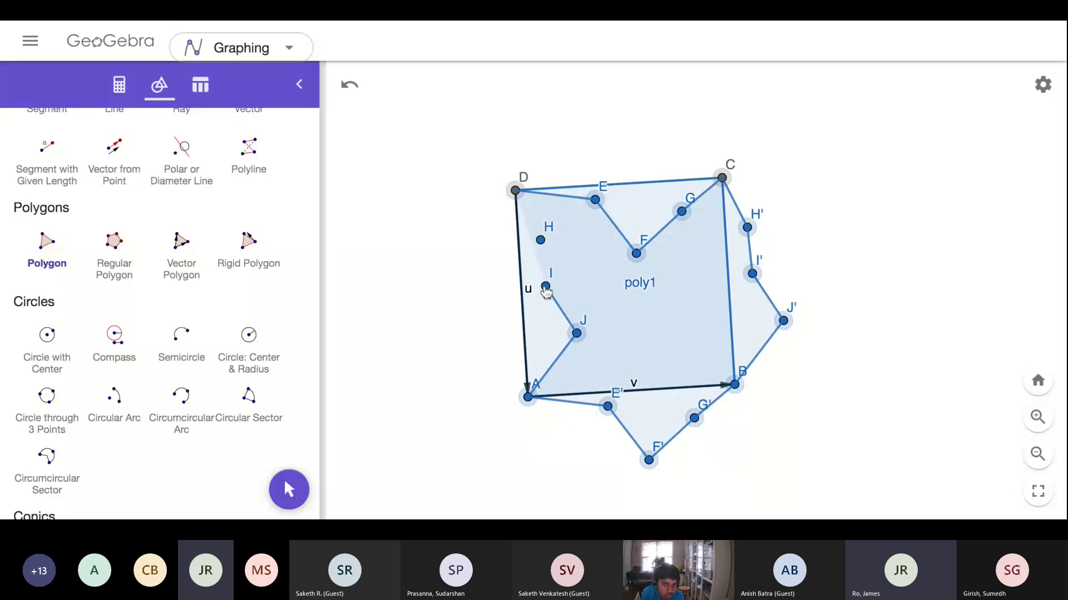
pyautogui.click(546, 287)
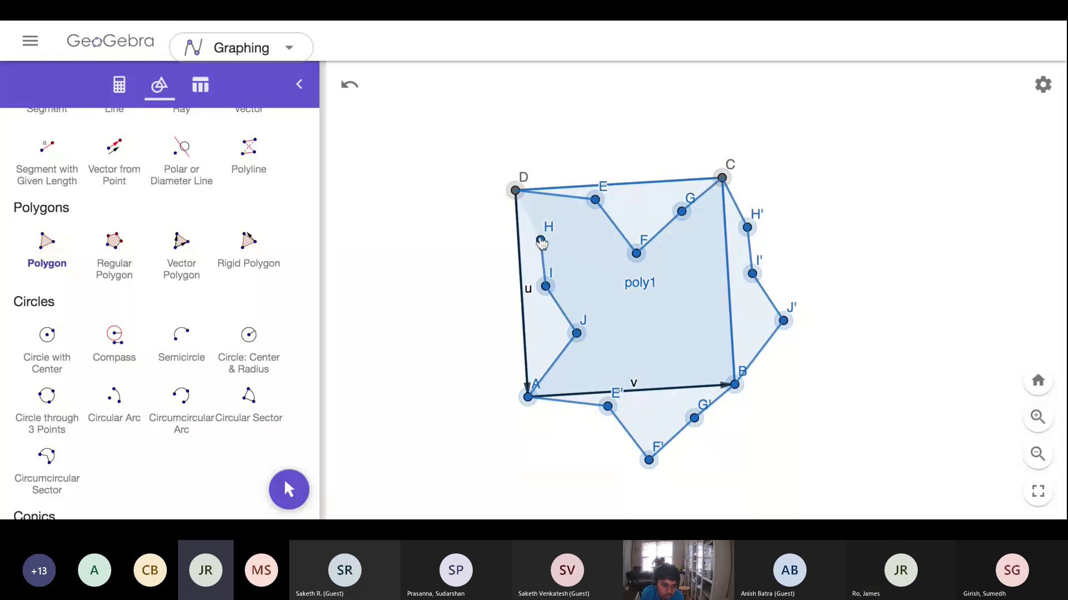
pyautogui.click(540, 241)
pyautogui.click(515, 191)
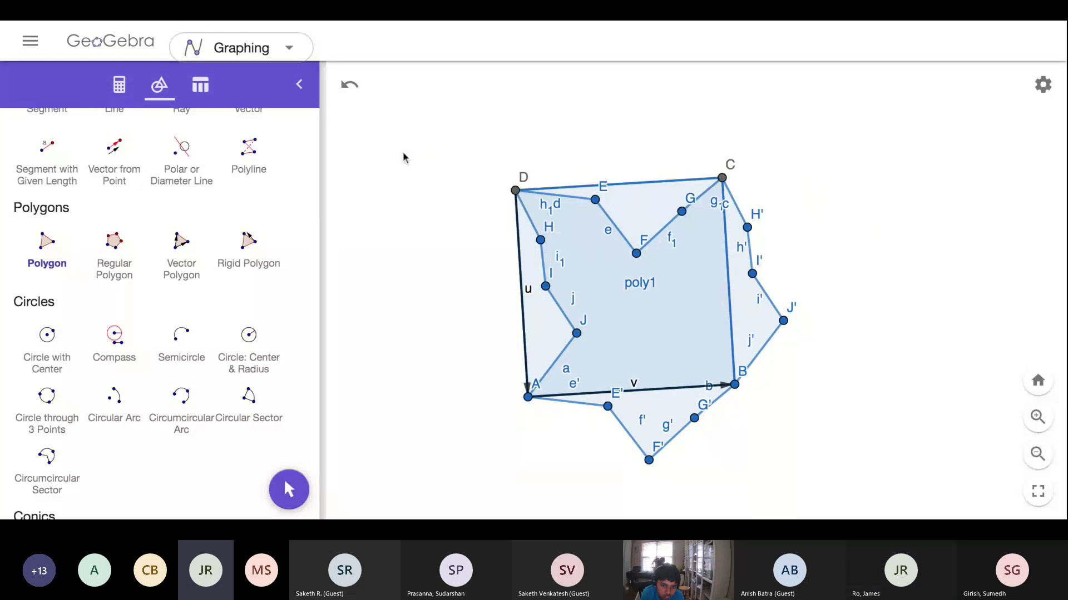
# Toggle the label of the top tile edge near E with Show / Hide Label.
pyautogui.scroll(3, 214, 278)
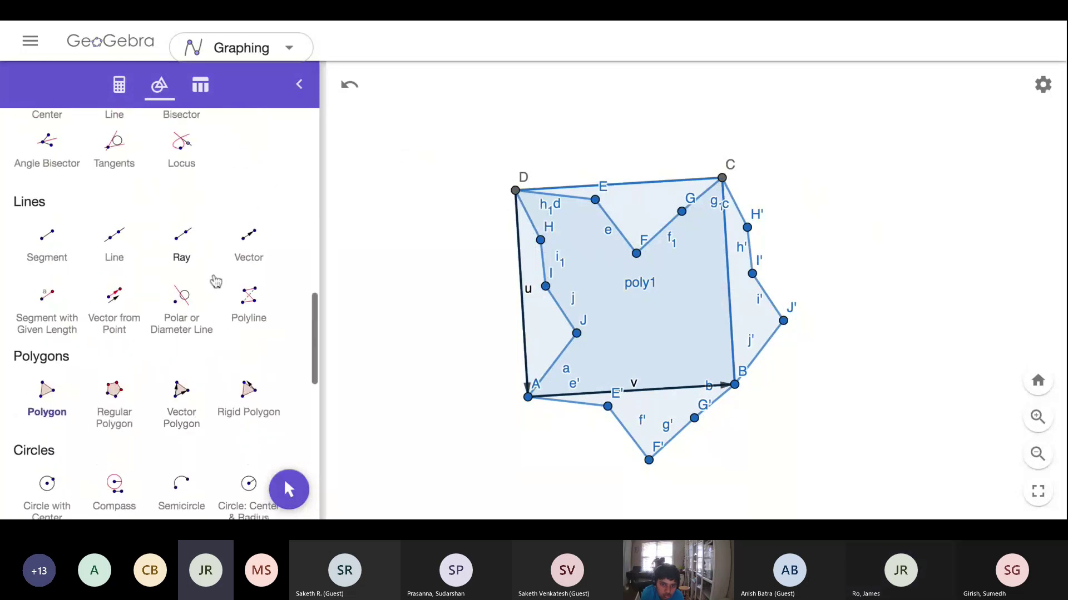
pyautogui.scroll(10, 216, 281)
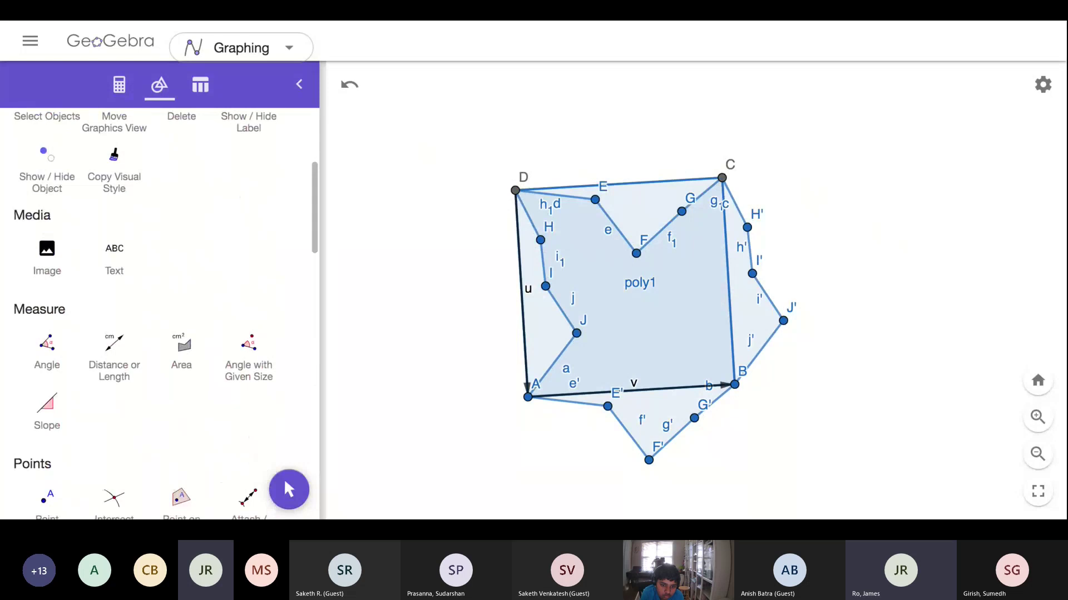
pyautogui.scroll(4, 248, 232)
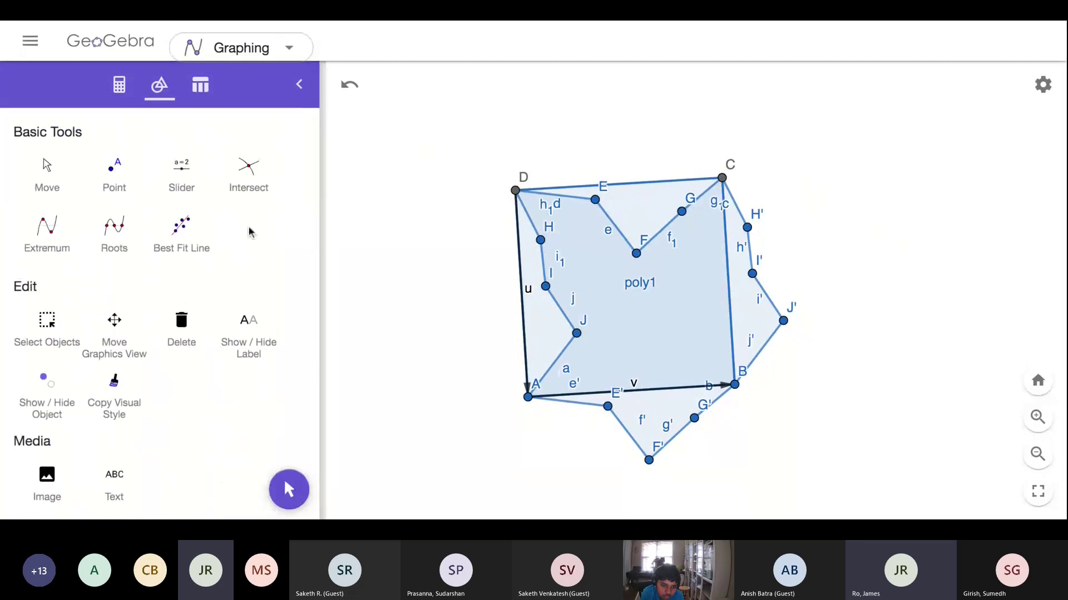
pyautogui.click(248, 342)
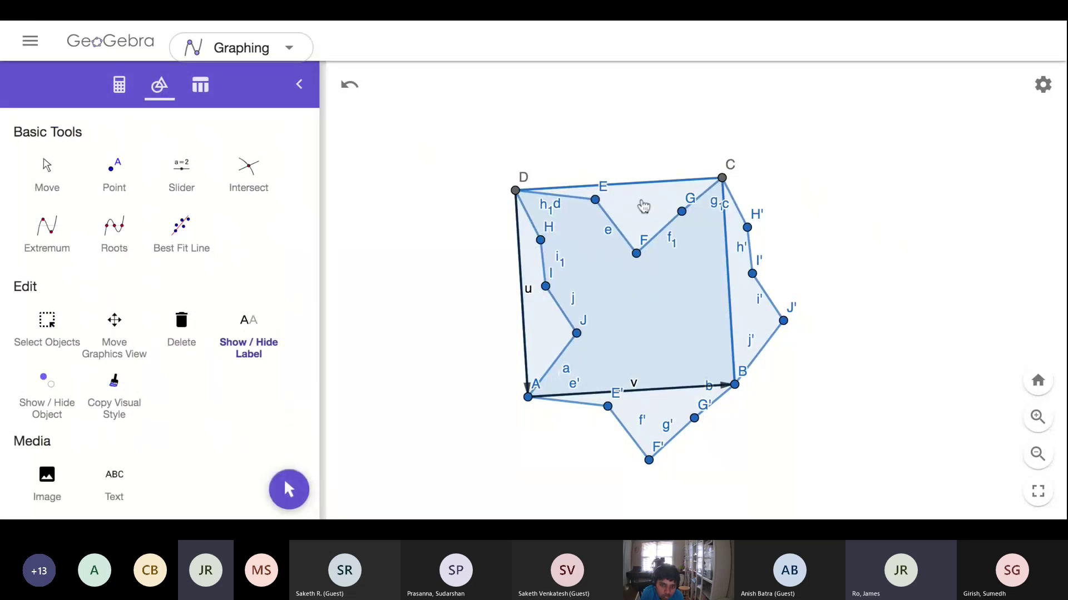
pyautogui.click(630, 185)
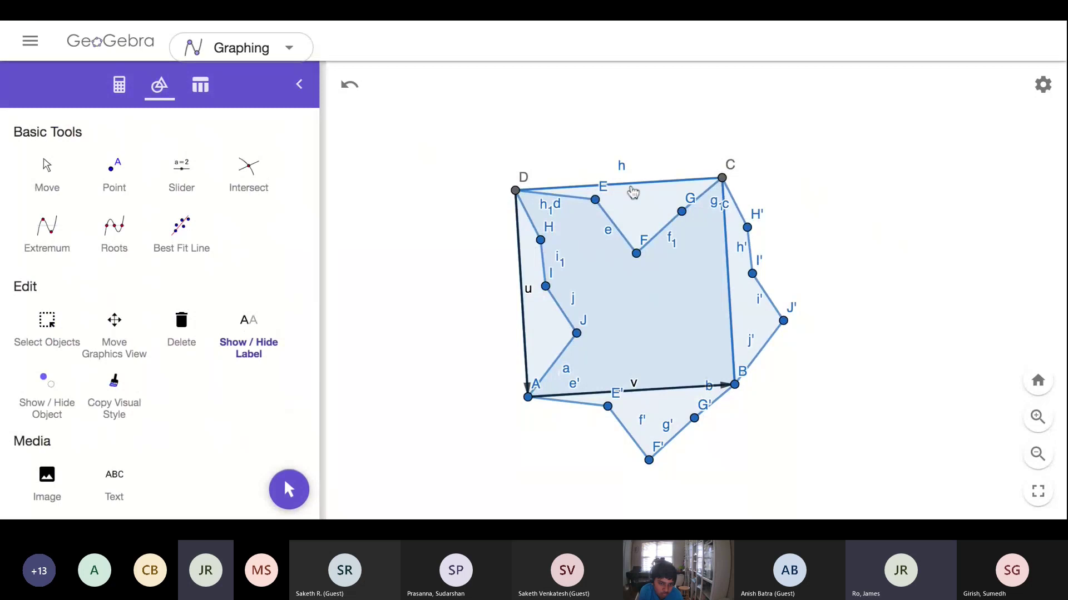
pyautogui.press('Escape')
# Hide the original square poly1 from the Algebra view.
pyautogui.click(120, 88)
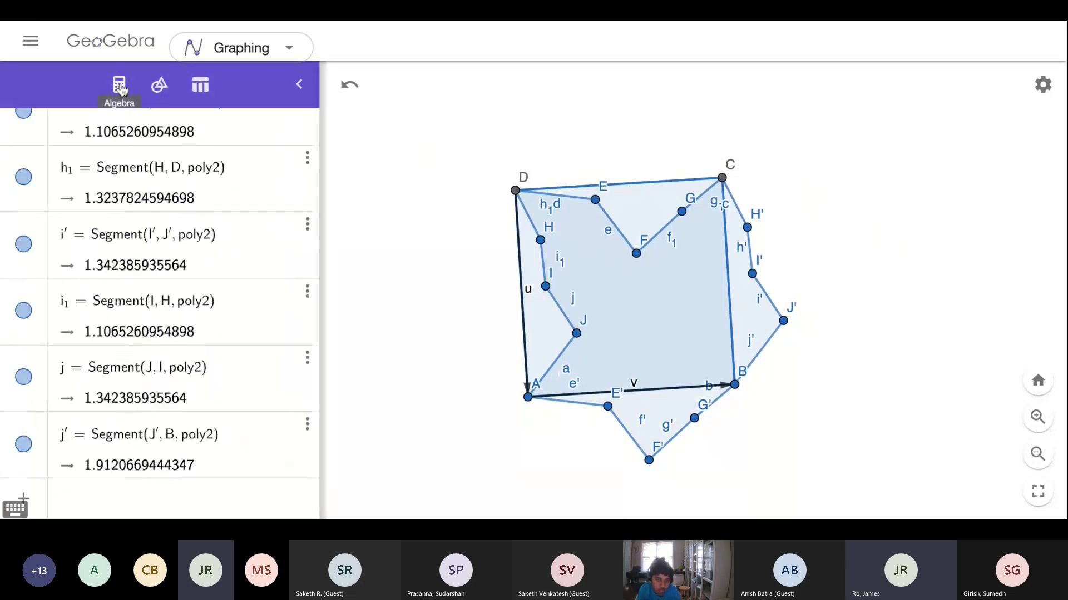
pyautogui.scroll(10, 121, 249)
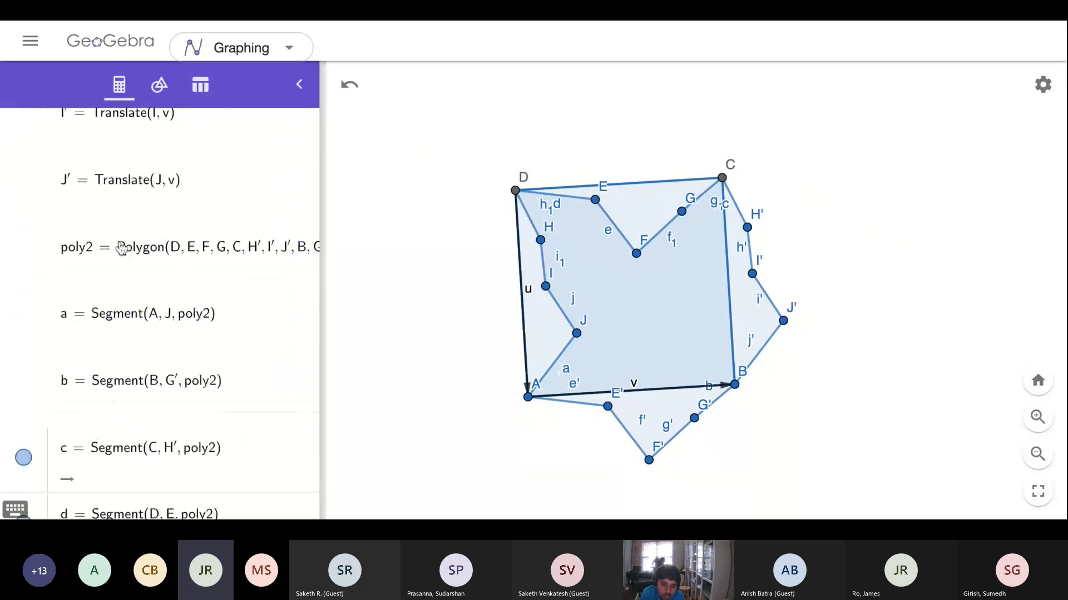
pyautogui.scroll(5, 121, 249)
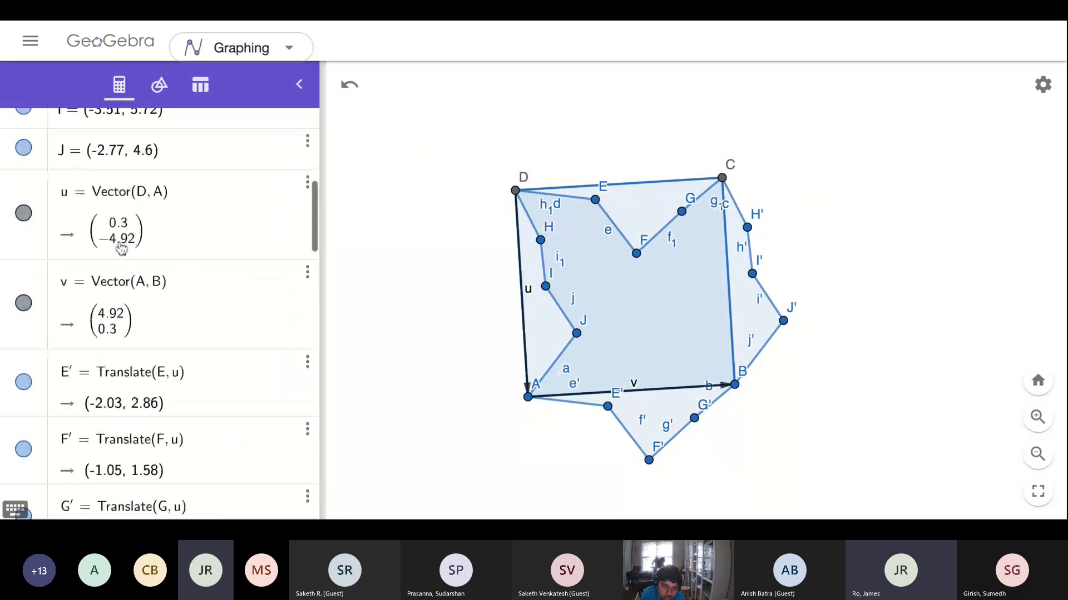
pyautogui.scroll(5, 121, 248)
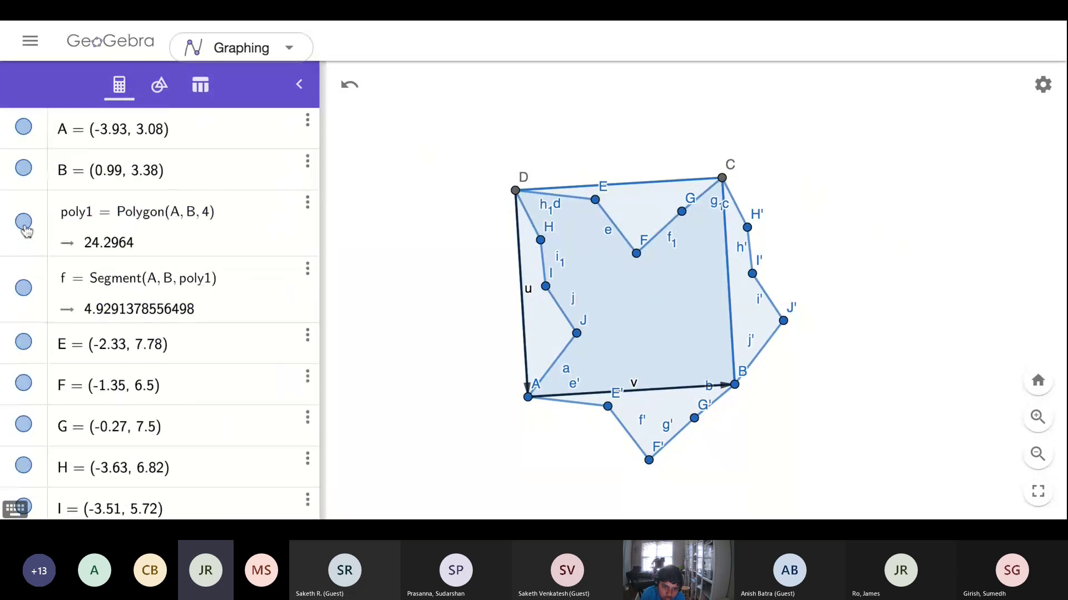
pyautogui.click(24, 224)
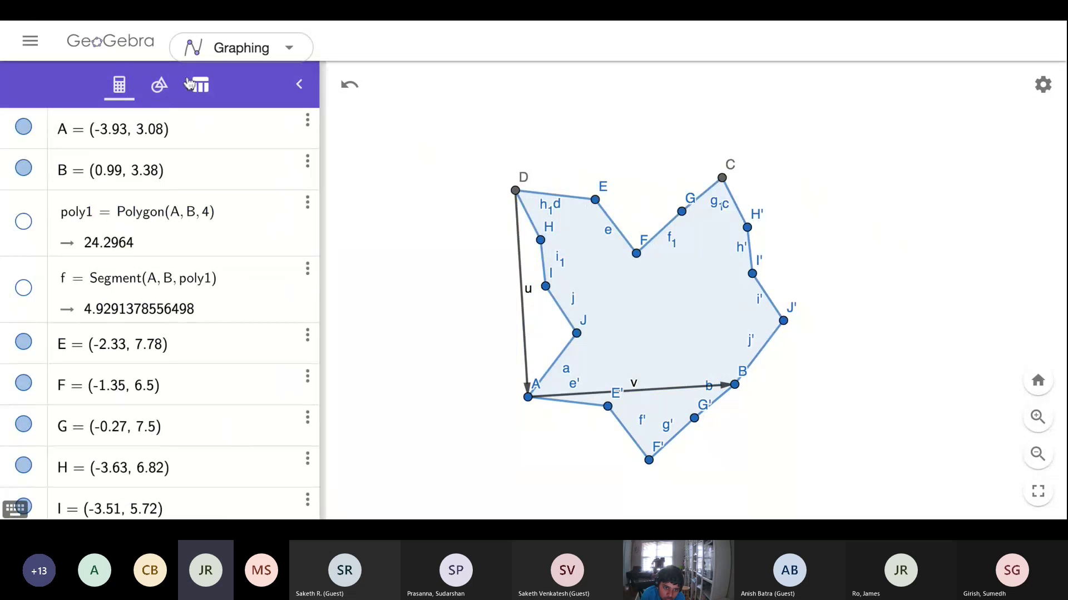
# Hide the labels of edge DH, point H and edges j and a, keeping E named.
pyautogui.click(147, 85)
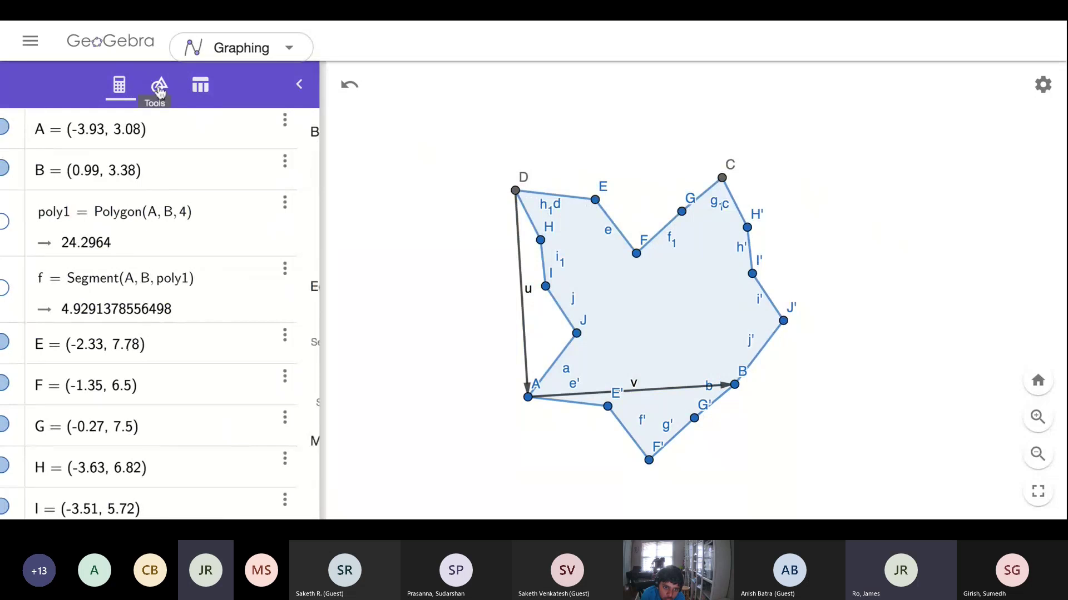
pyautogui.click(250, 342)
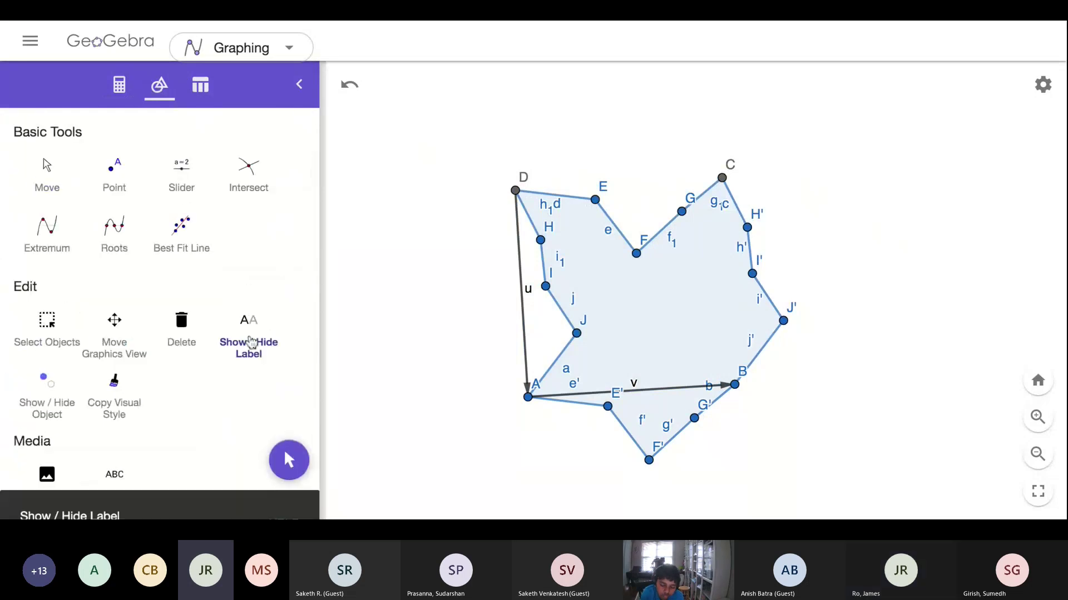
pyautogui.click(547, 211)
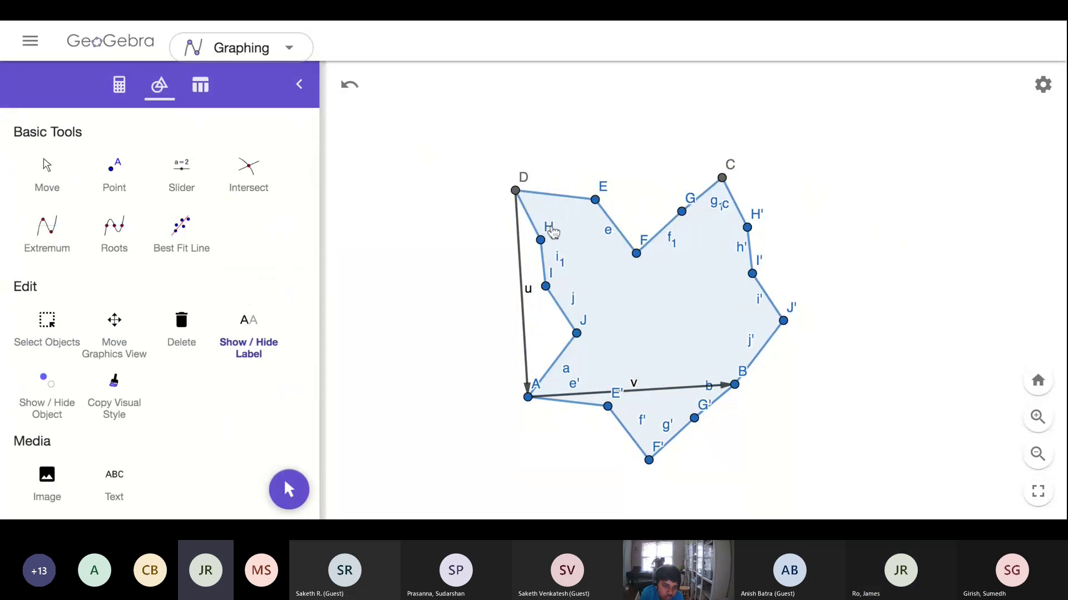
pyautogui.click(548, 229)
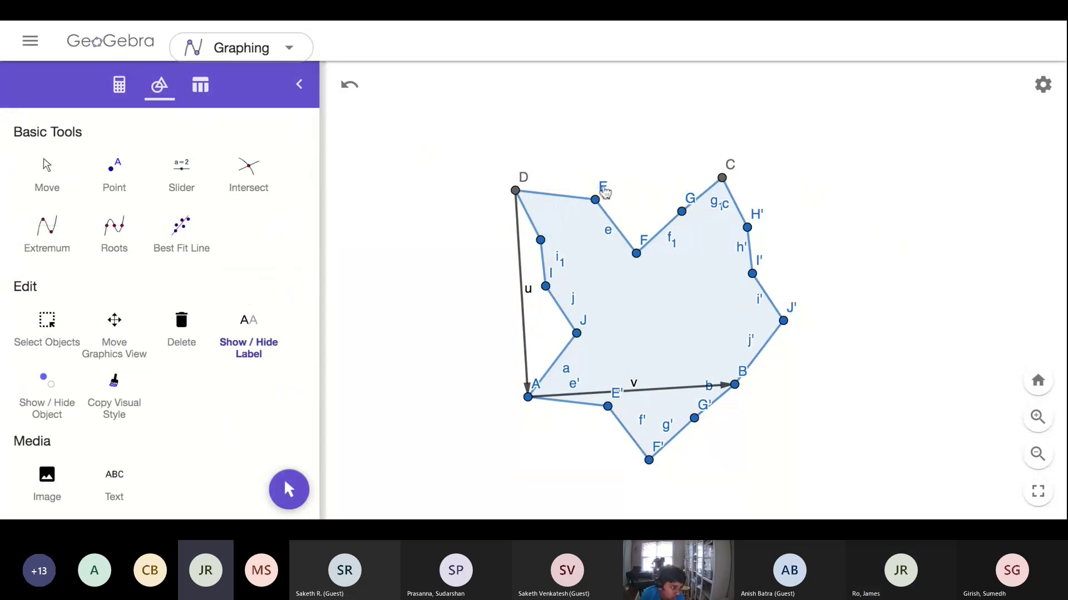
pyautogui.click(605, 193)
pyautogui.click(597, 198)
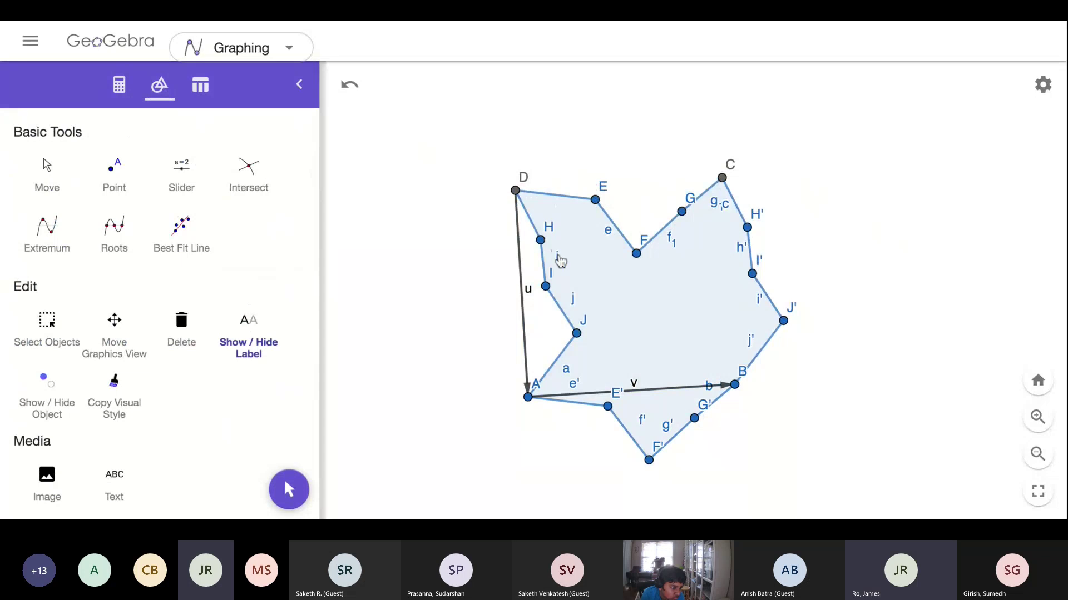
pyautogui.click(575, 296)
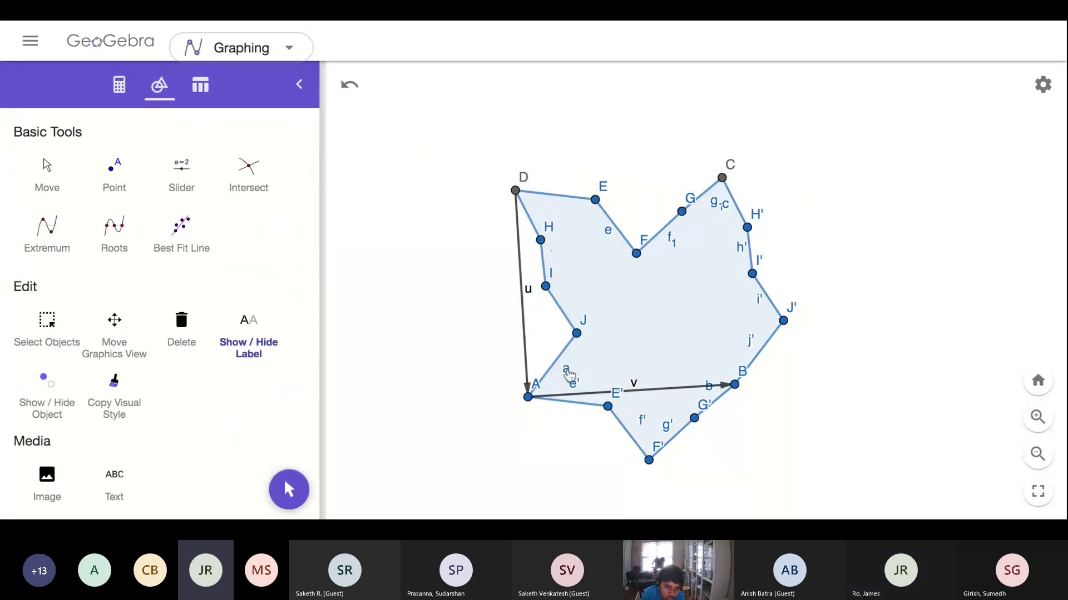
pyautogui.click(576, 385)
# Hide the edge labels e', f', g', b, j', i' and g1 around the tile.
pyautogui.click(645, 421)
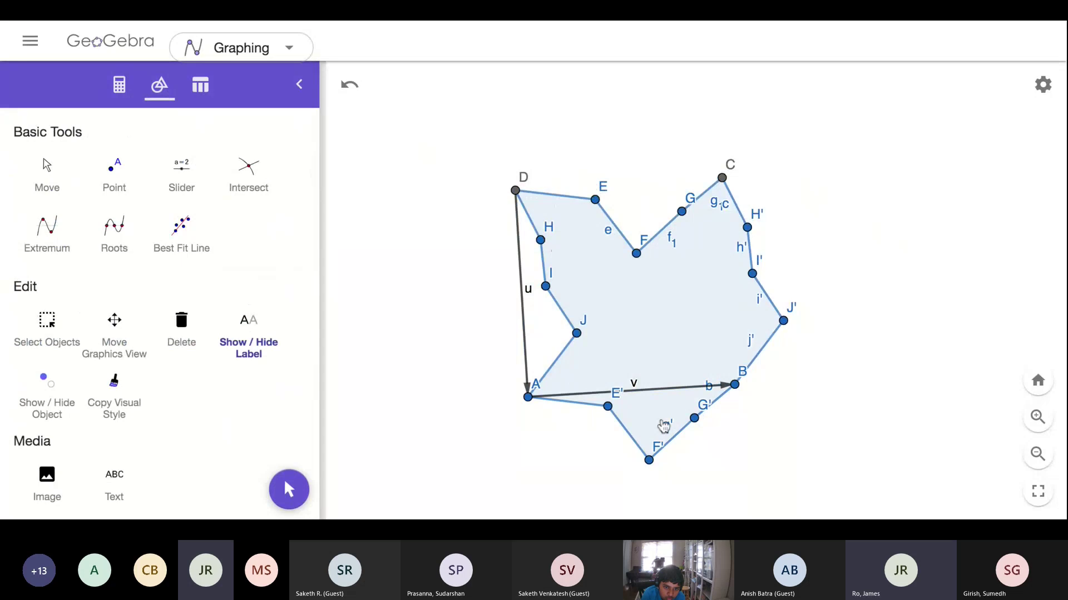
pyautogui.click(674, 425)
pyautogui.click(674, 425)
pyautogui.click(714, 390)
pyautogui.click(751, 343)
pyautogui.click(761, 303)
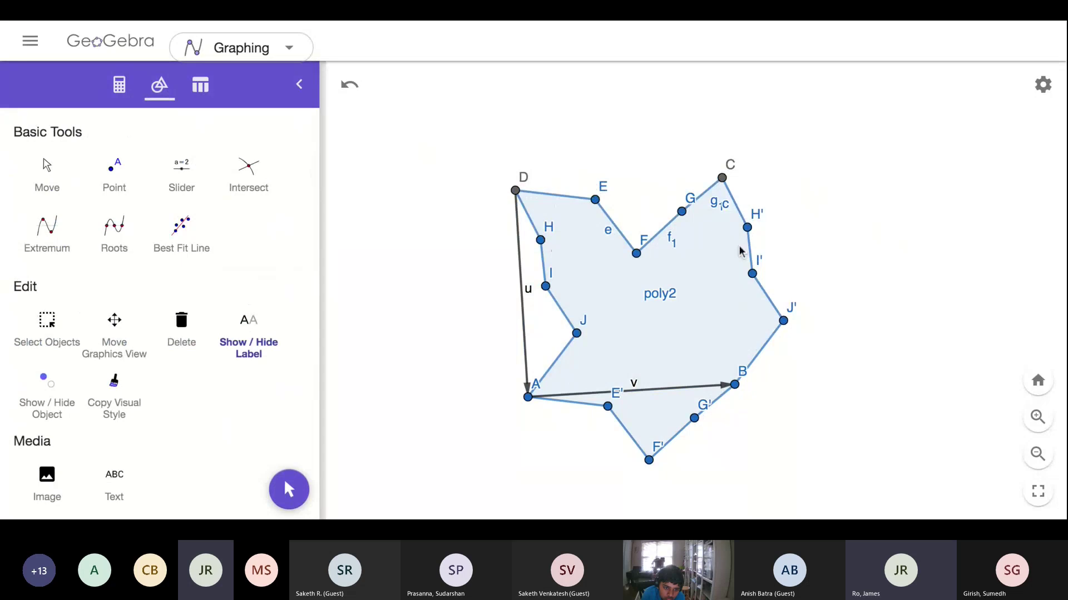
pyautogui.click(725, 210)
pyautogui.click(717, 209)
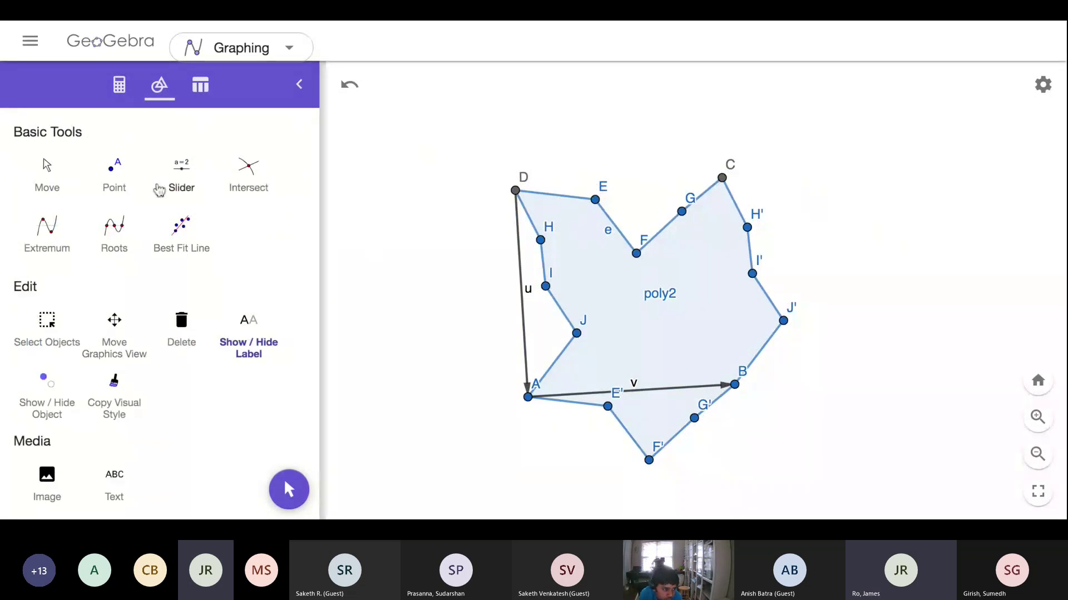
# Reshape the tile by dragging E up-left, H far left and J down-left toward A.
pyautogui.click(47, 167)
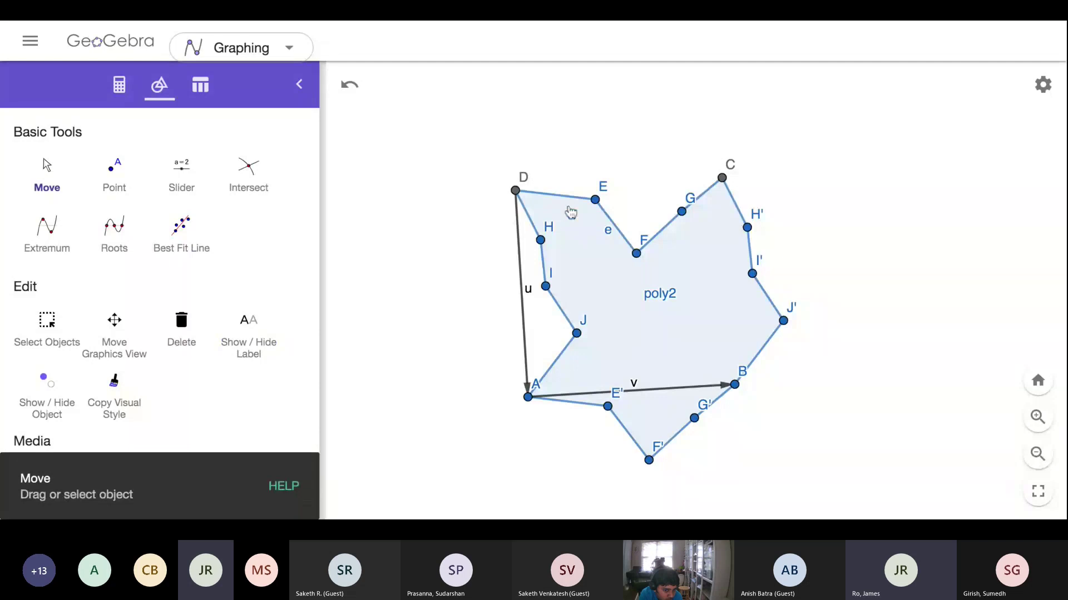
pyautogui.moveTo(599, 200); pyautogui.dragTo(610, 183)
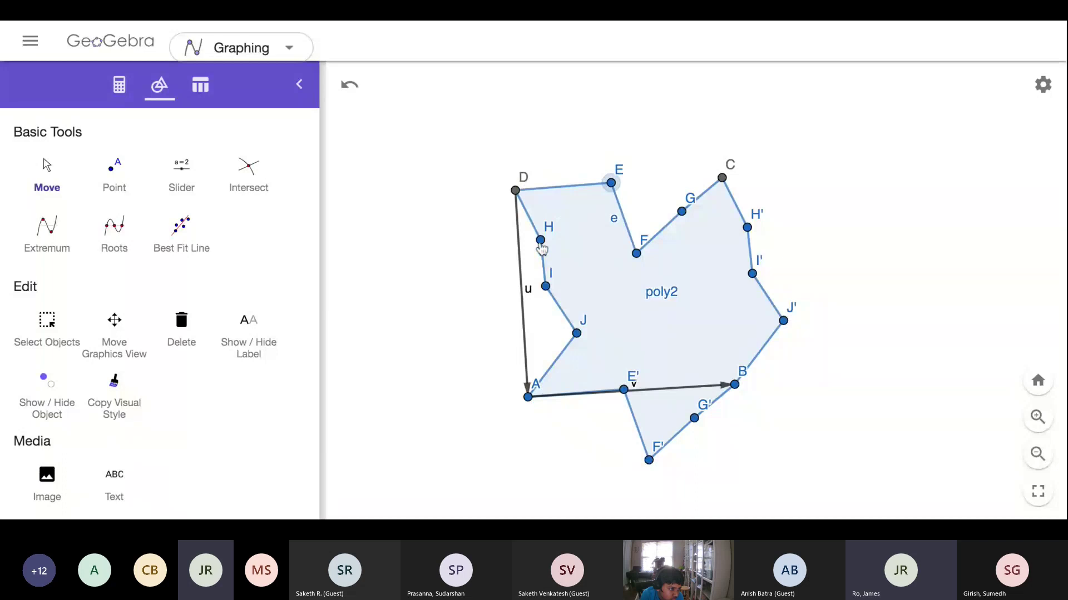
pyautogui.moveTo(540, 240); pyautogui.dragTo(354, 395)
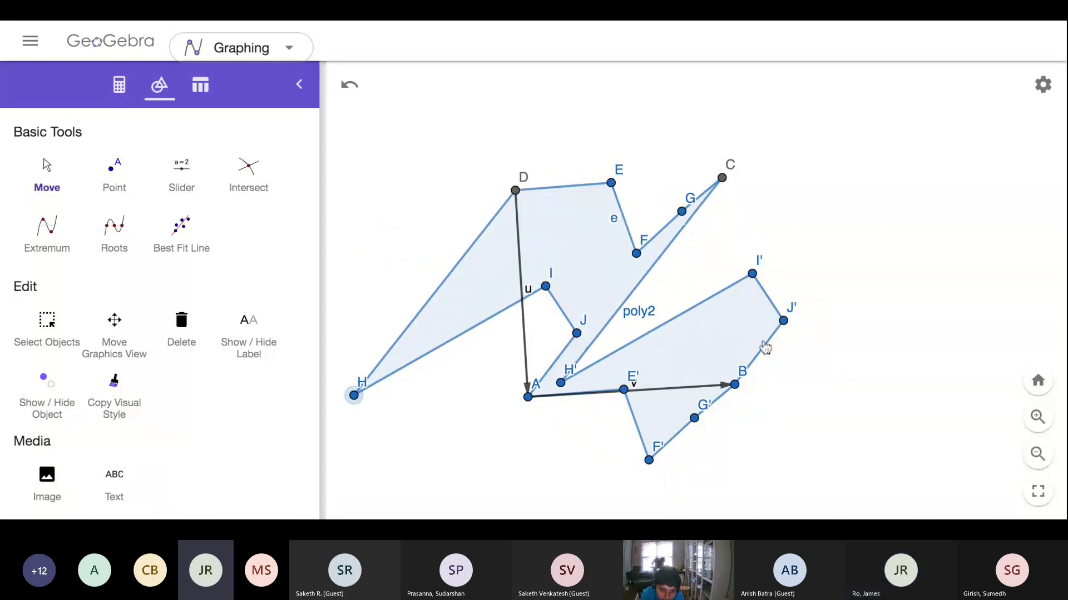
pyautogui.moveTo(576, 333); pyautogui.dragTo(616, 275)
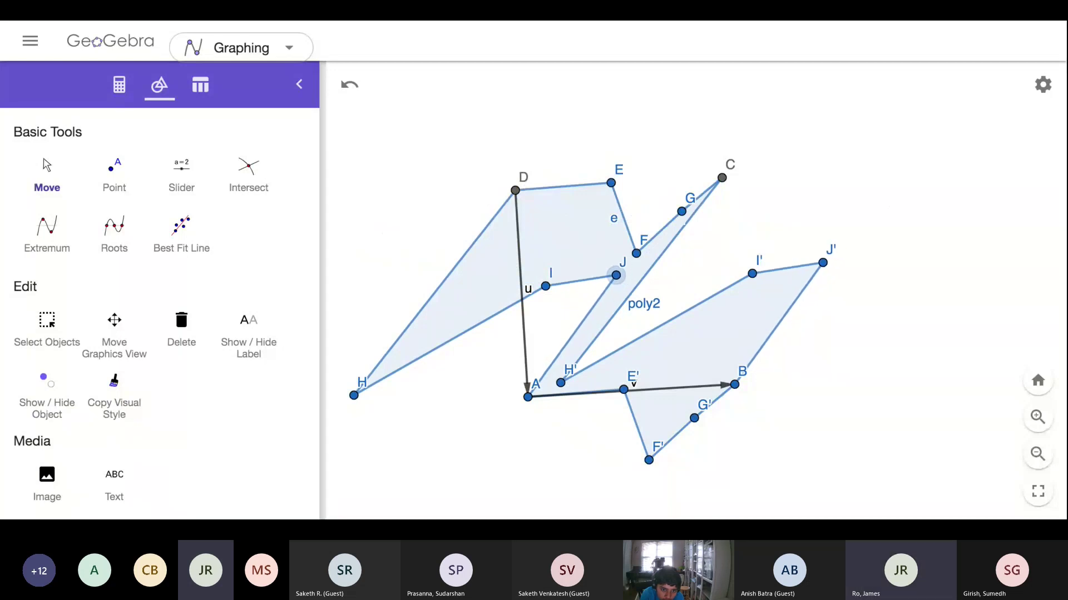
pyautogui.moveTo(615, 275); pyautogui.dragTo(452, 382)
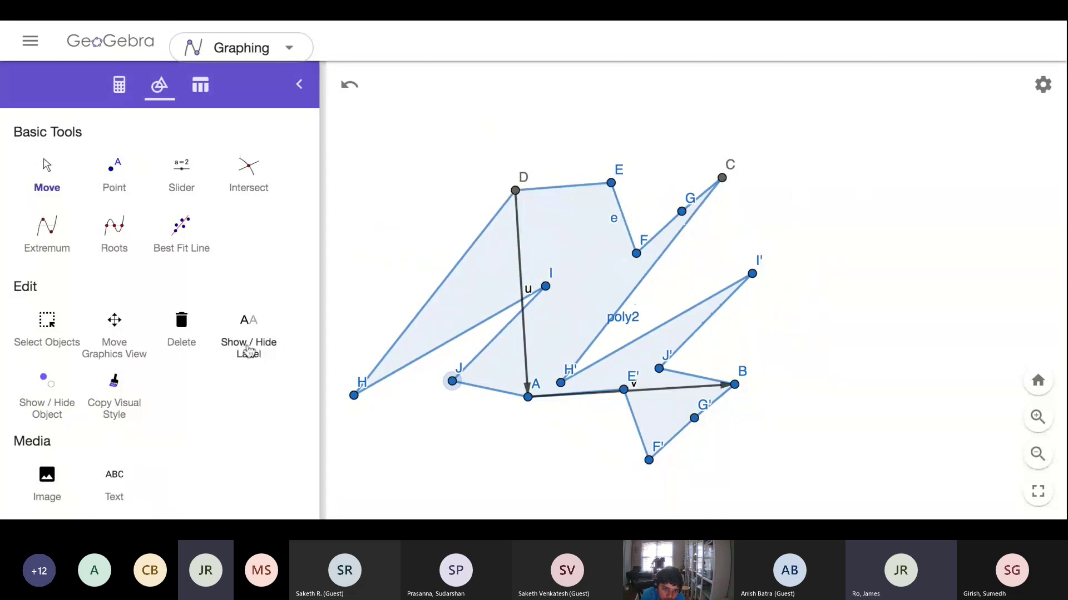
# Hide the labels of points E, F, G, I', E' and edge e.
pyautogui.click(249, 349)
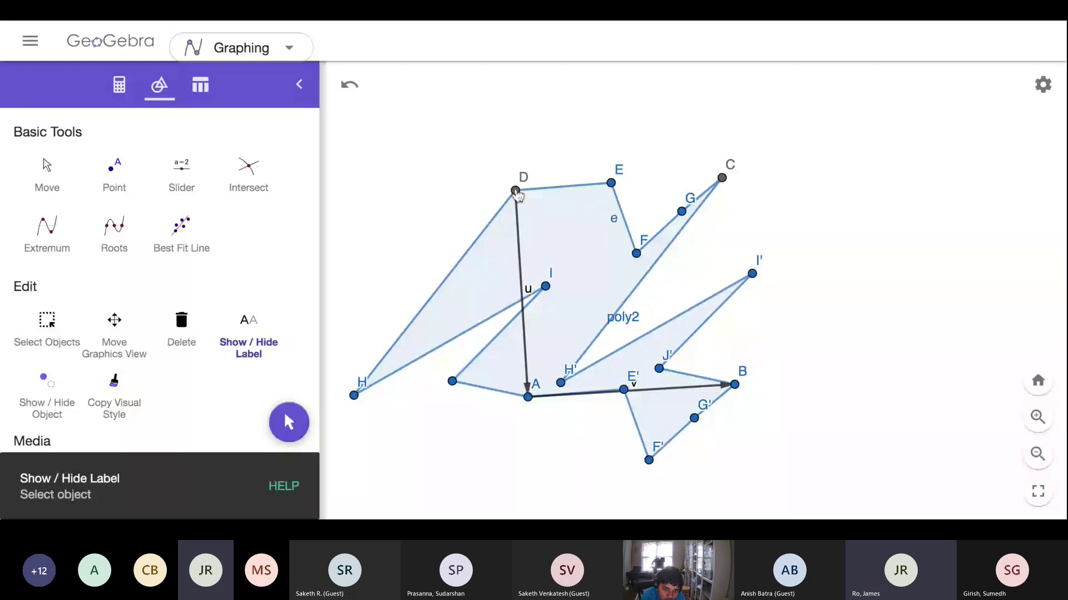
pyautogui.click(611, 183)
pyautogui.click(622, 230)
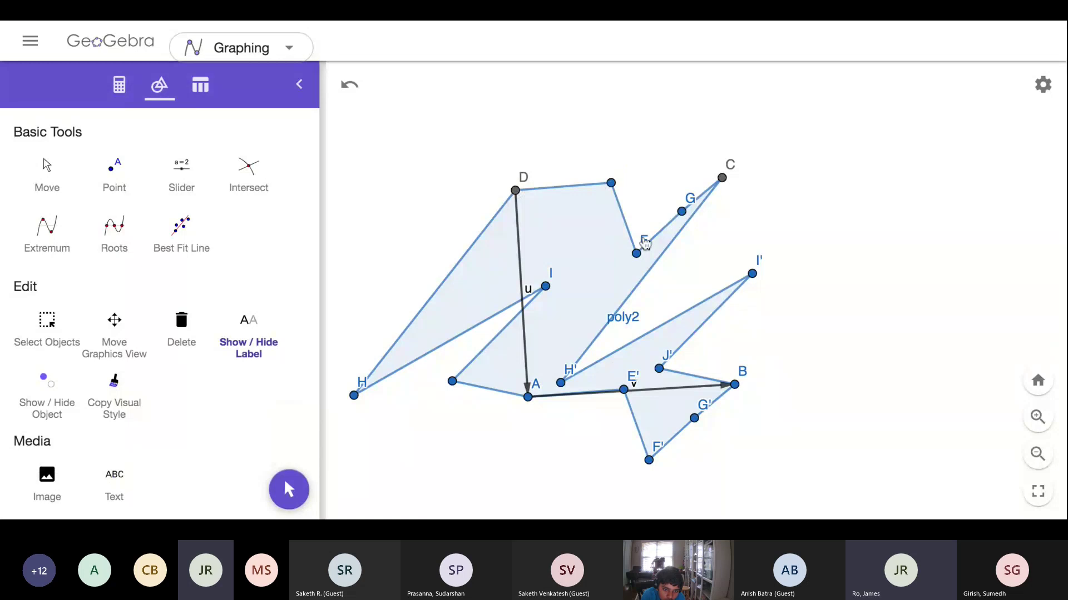
pyautogui.click(644, 244)
pyautogui.click(695, 204)
pyautogui.click(669, 360)
pyautogui.click(636, 380)
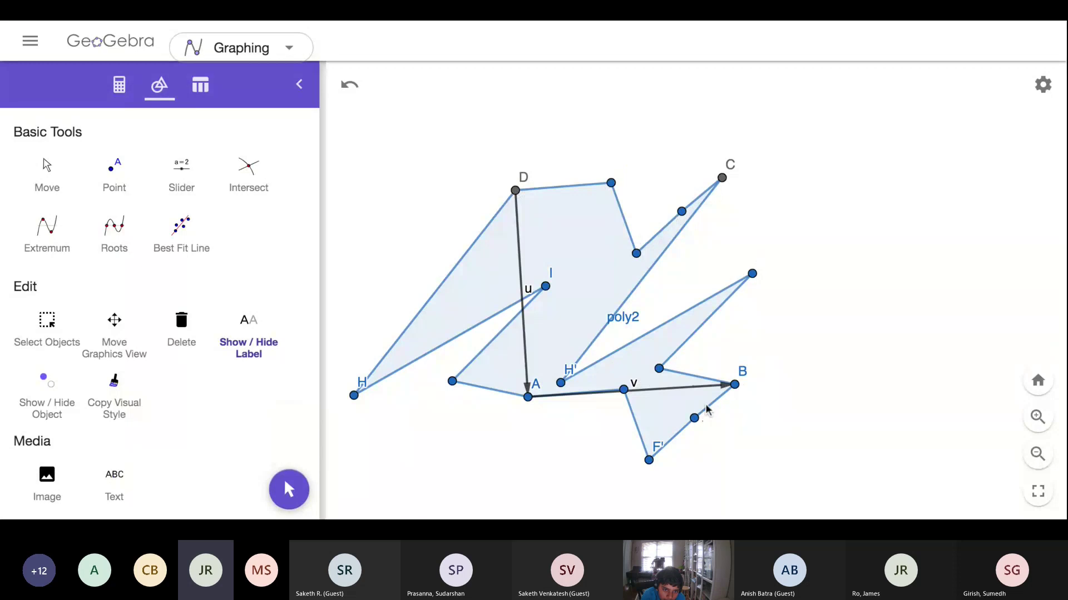
# Hide the F', H', H, poly2 and I labels.
pyautogui.click(659, 452)
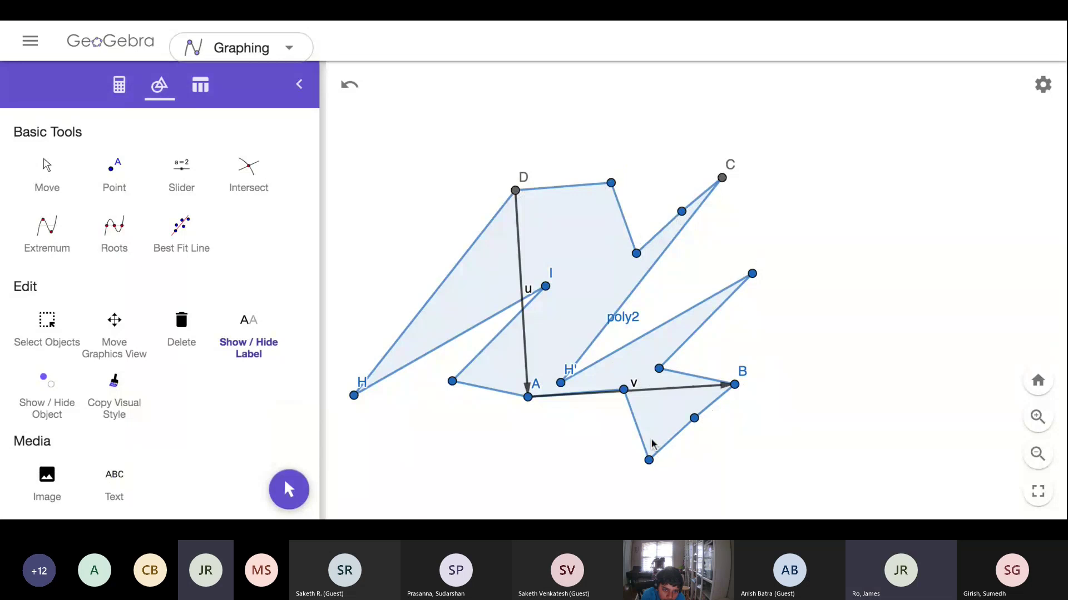
pyautogui.click(570, 372)
pyautogui.click(365, 384)
pyautogui.click(555, 279)
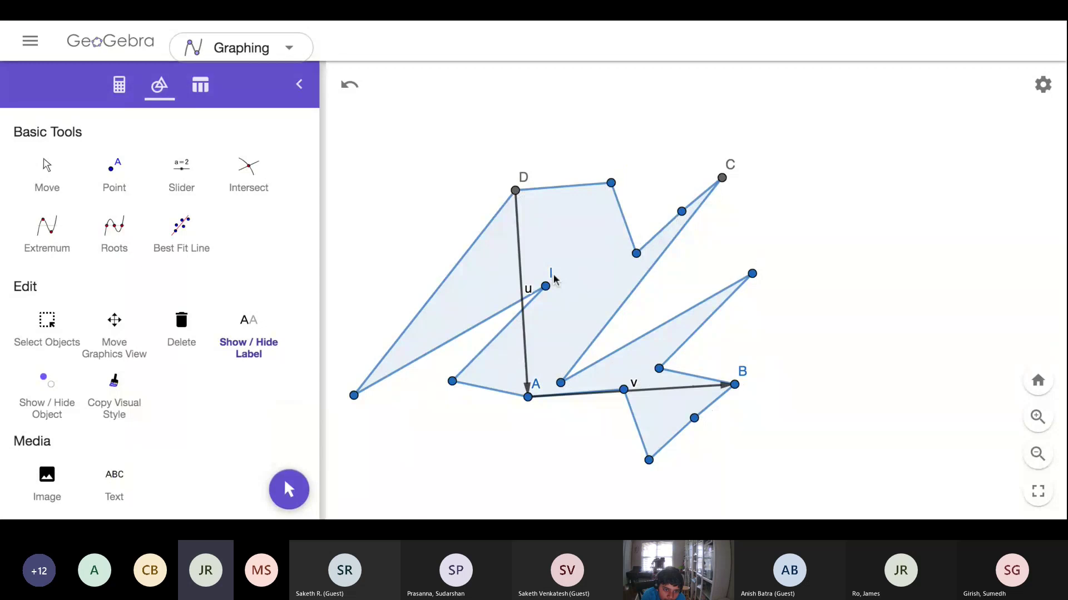
pyautogui.click(553, 279)
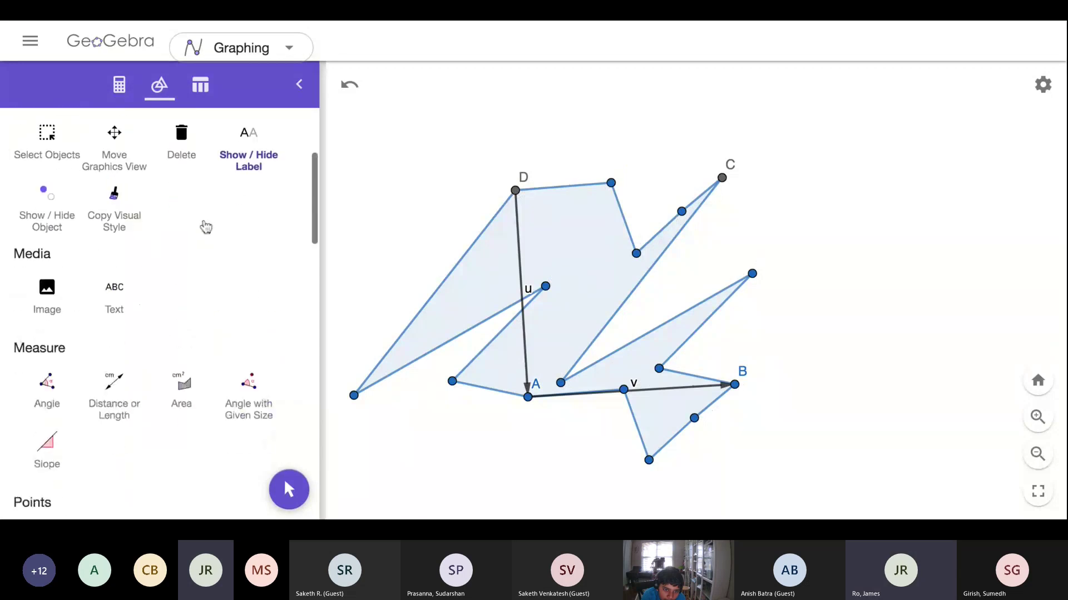
# Translate the tile polygon along vector v, creating copy A'B'C'D' beside it.
pyautogui.scroll(-2, 206, 227)
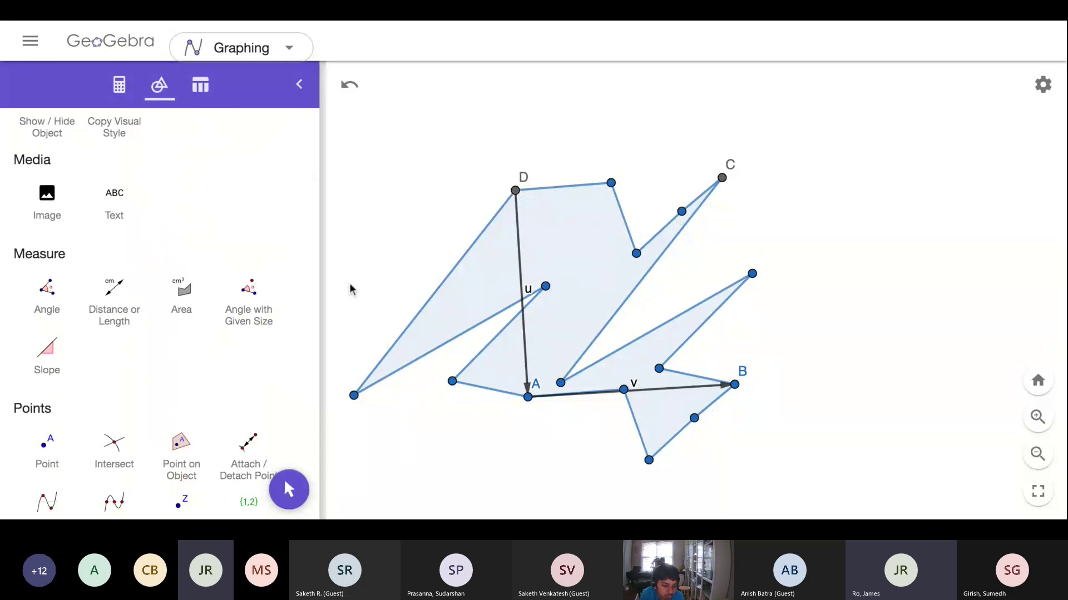
pyautogui.scroll(-10, 172, 258)
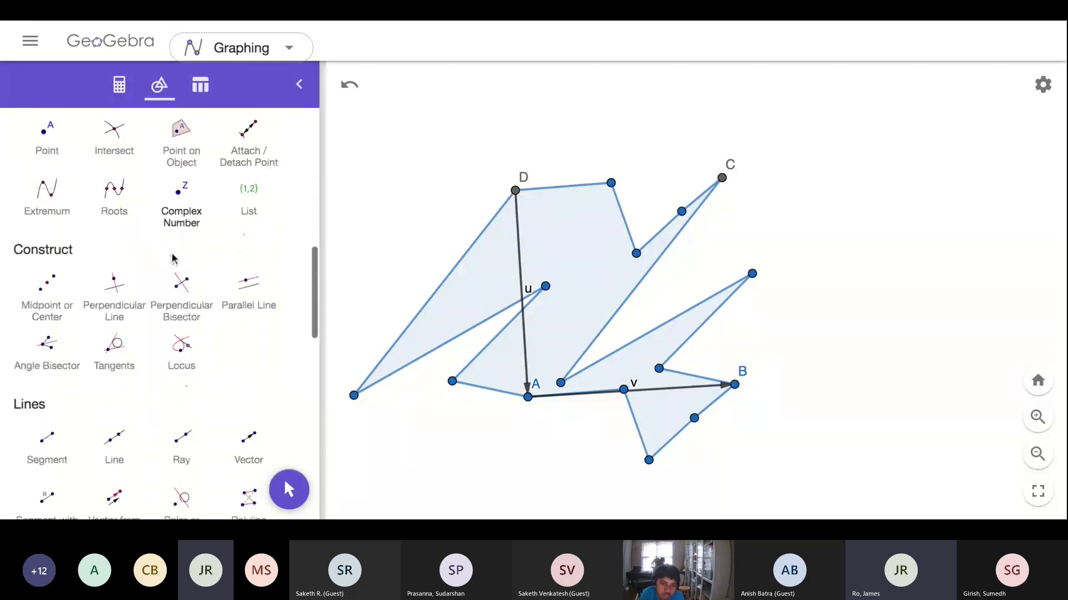
pyautogui.scroll(-2, 172, 257)
pyautogui.scroll(-5, 187, 286)
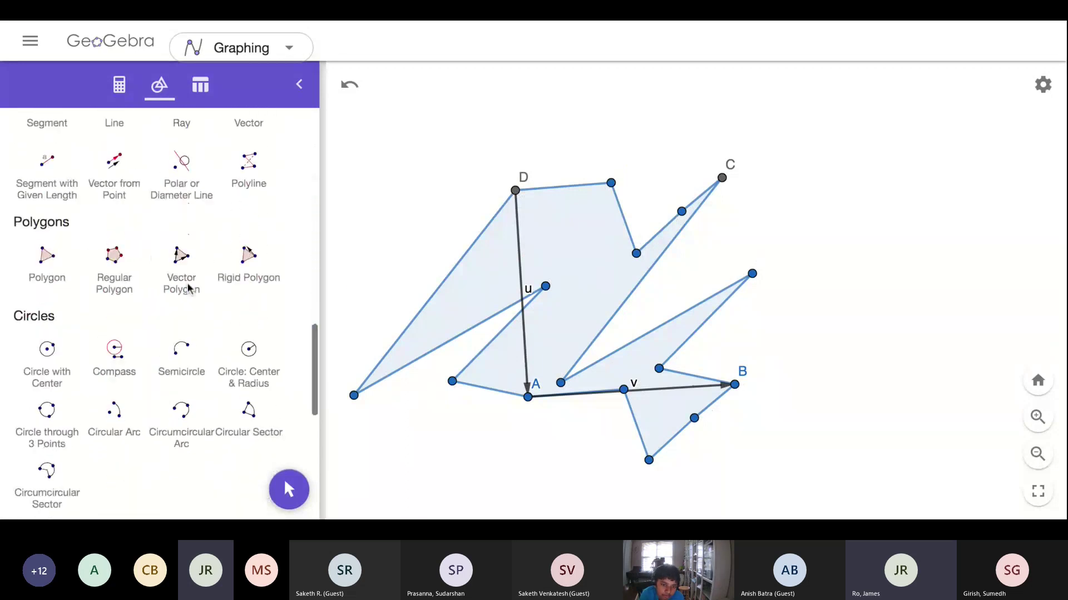
pyautogui.scroll(-7, 187, 287)
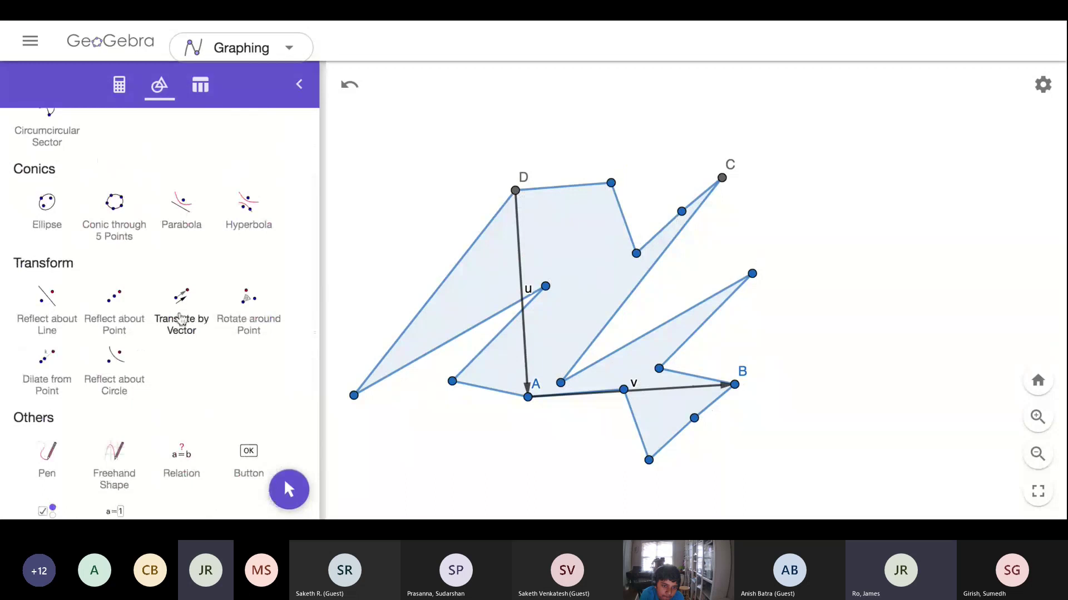
pyautogui.click(182, 318)
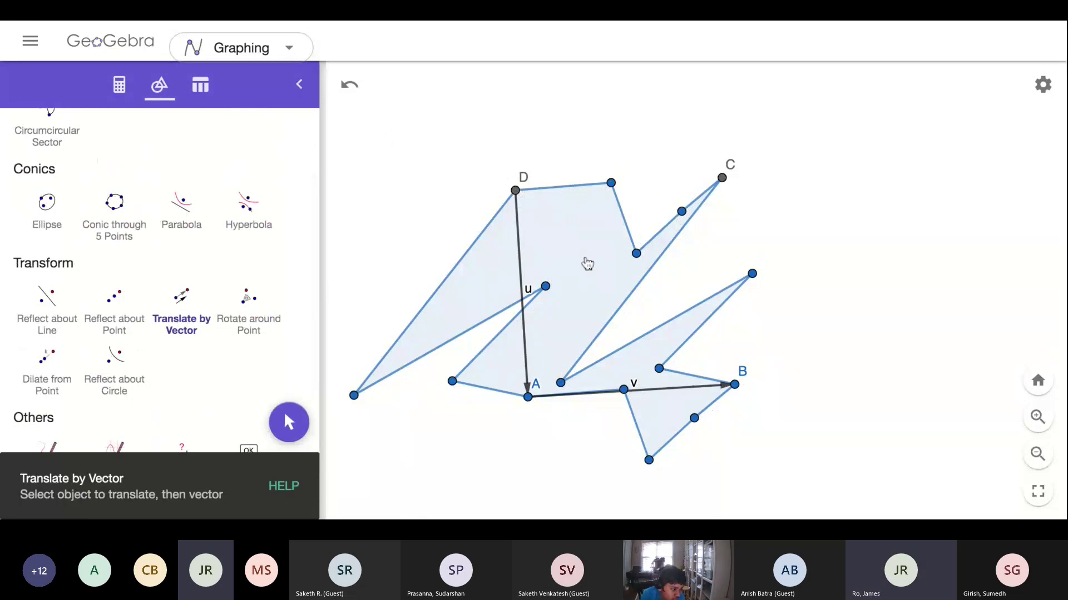
pyautogui.click(588, 264)
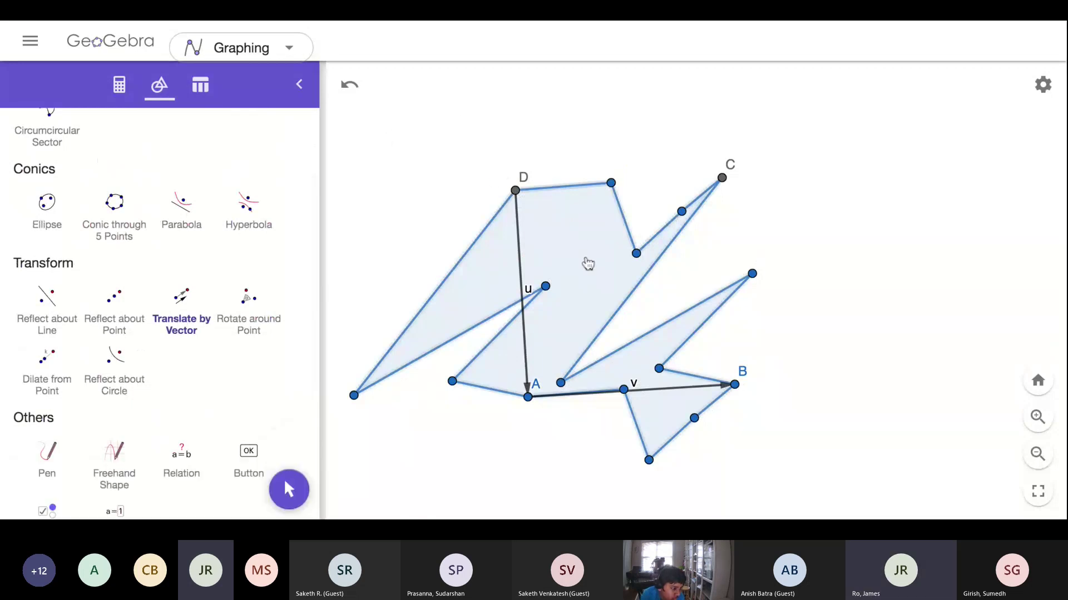
pyautogui.click(665, 395)
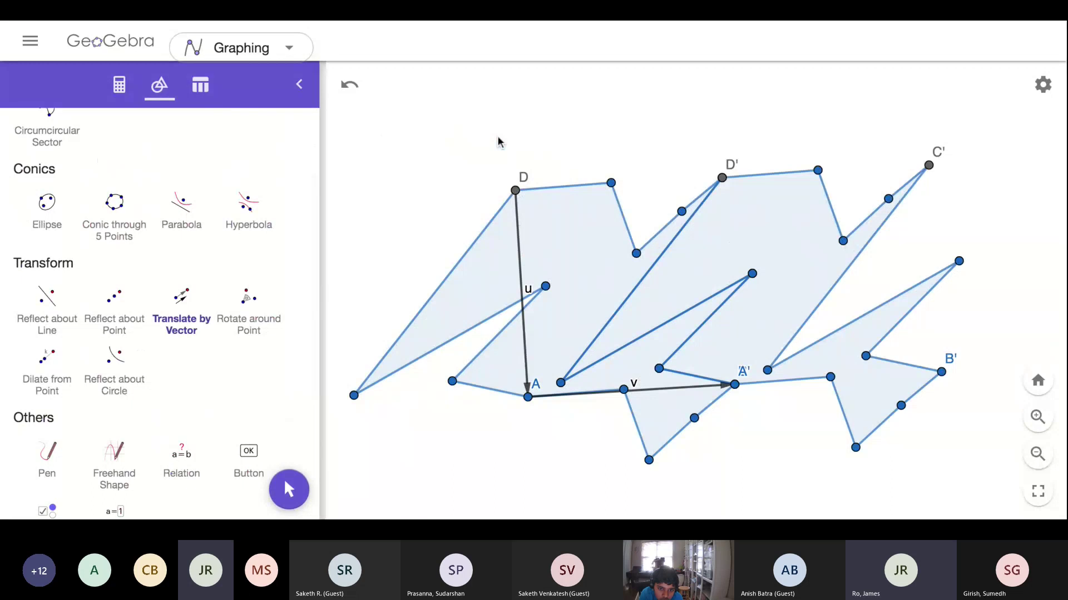
pyautogui.scroll(-1, 496, 141)
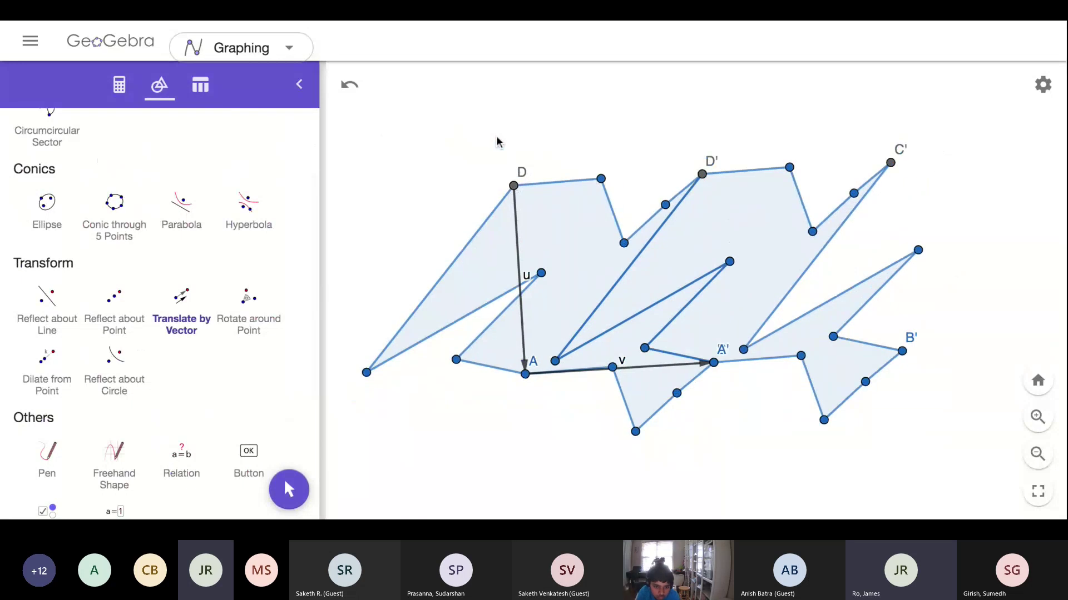
# Copy both tiles down along vector u to form a second row.
pyautogui.scroll(-3, 496, 141)
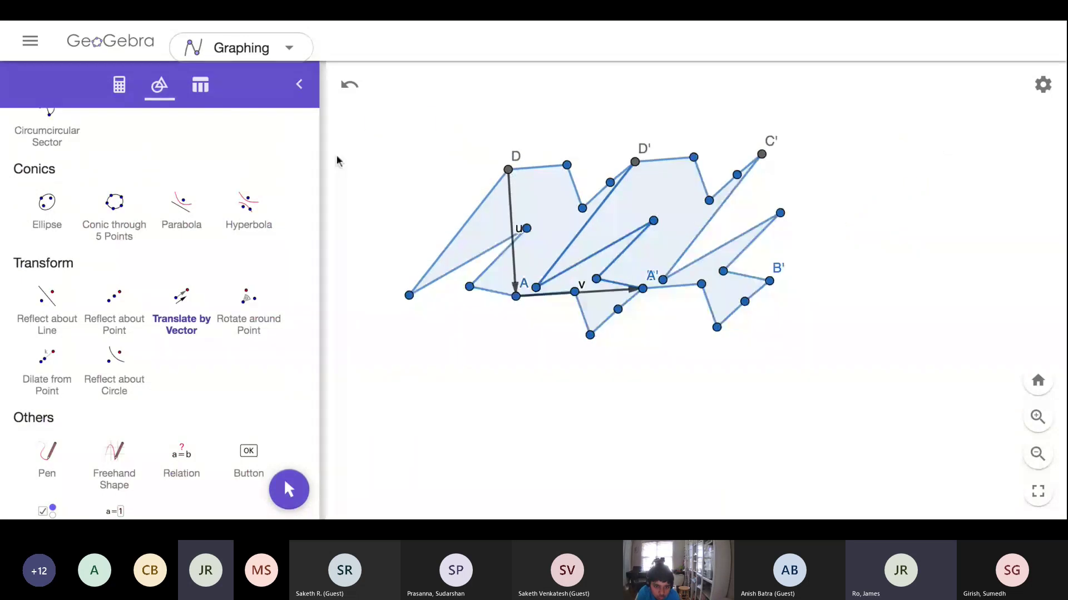
pyautogui.moveTo(367, 112); pyautogui.dragTo(873, 367)
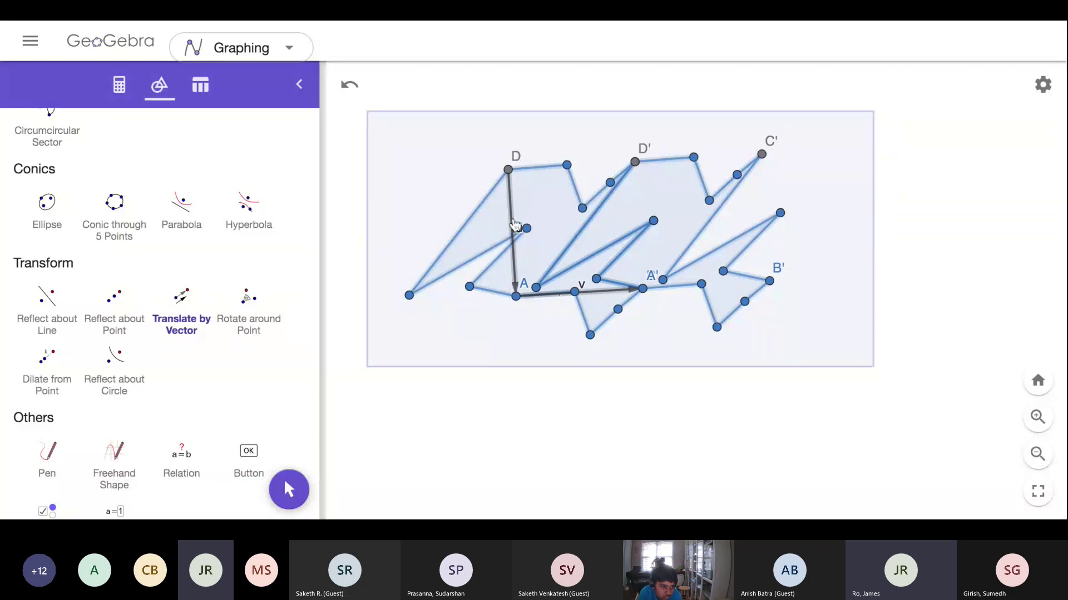
pyautogui.click(514, 226)
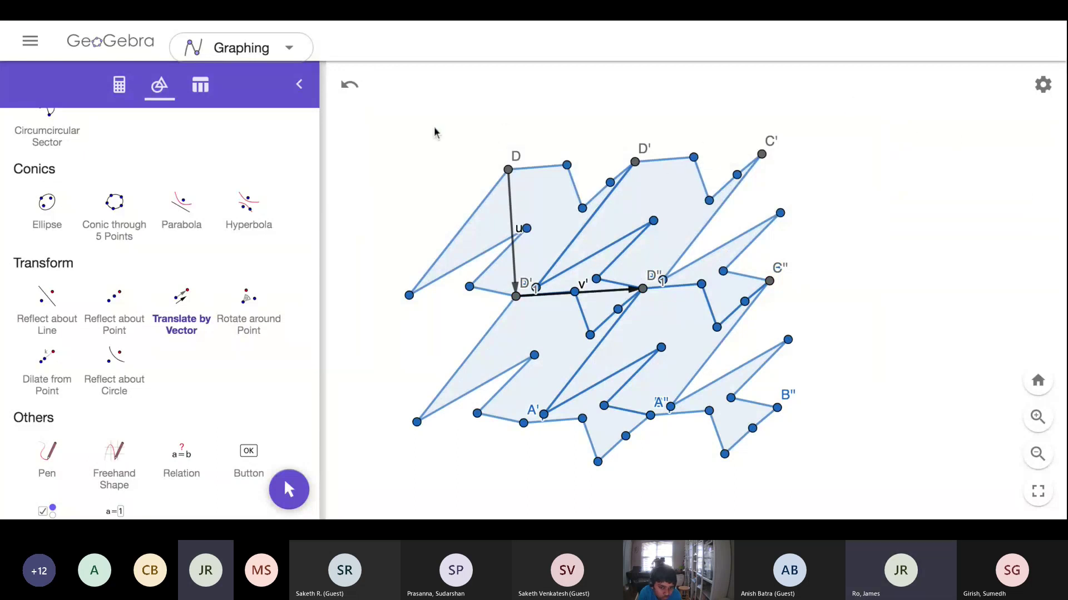
pyautogui.scroll(20, 185, 146)
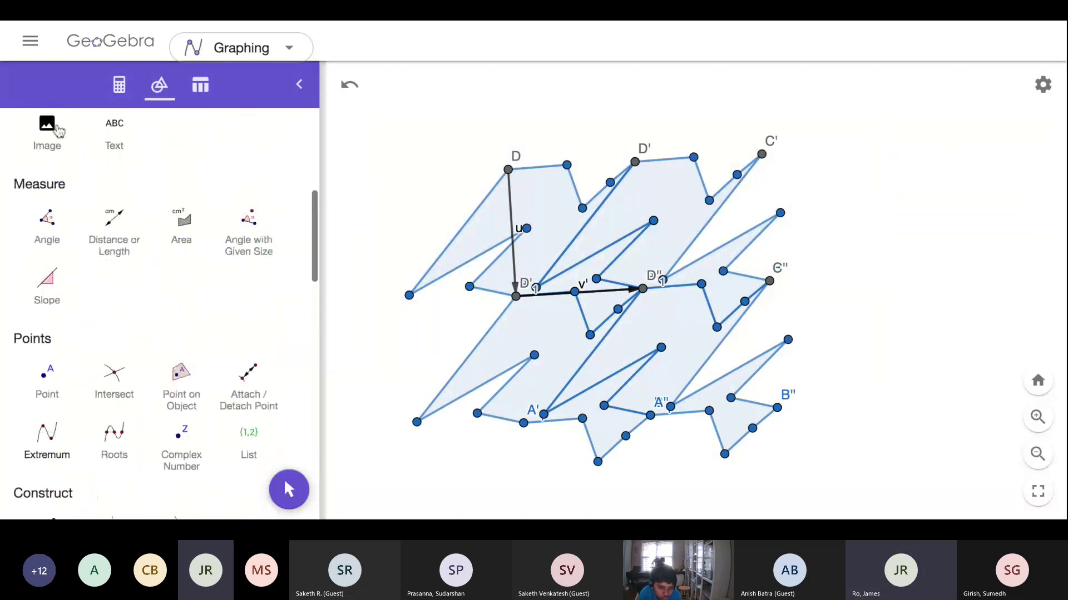
# With Move, drag the tile's left vertex up and to the right, reshaping all copies.
pyautogui.click(47, 166)
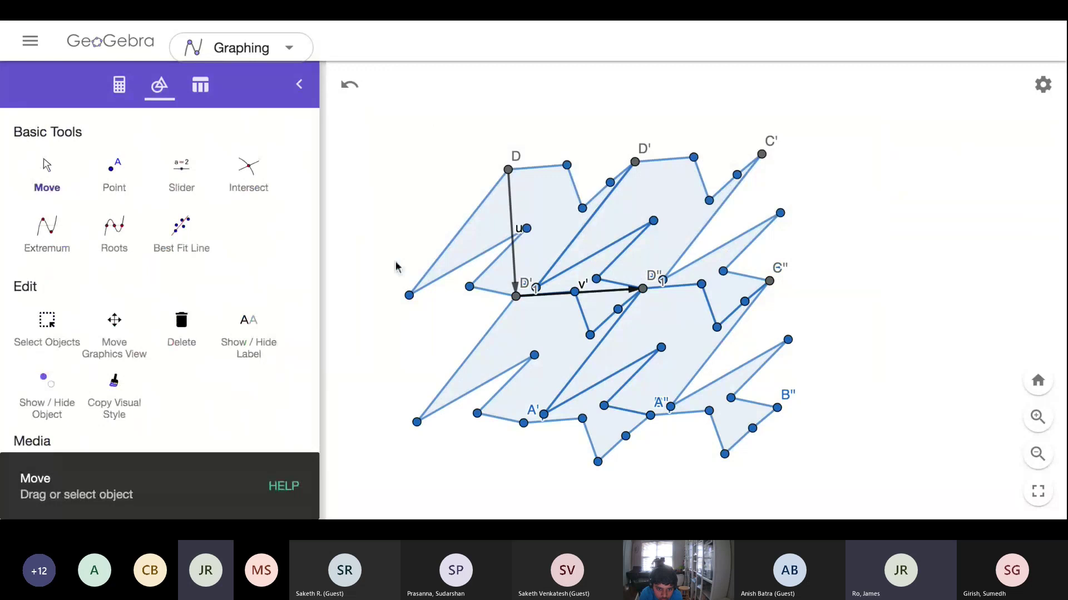
pyautogui.moveTo(409, 295); pyautogui.dragTo(436, 256)
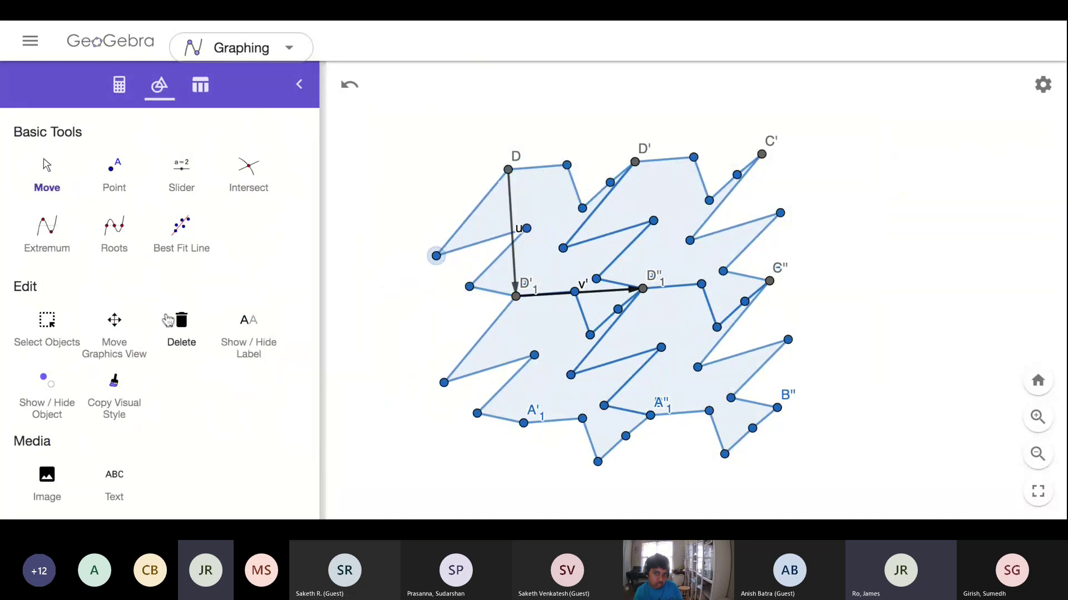
# Draw two vectors: D'1 to the row's right-hand point, and D to A'1.
pyautogui.scroll(-5, 181, 322)
pyautogui.scroll(-6, 181, 323)
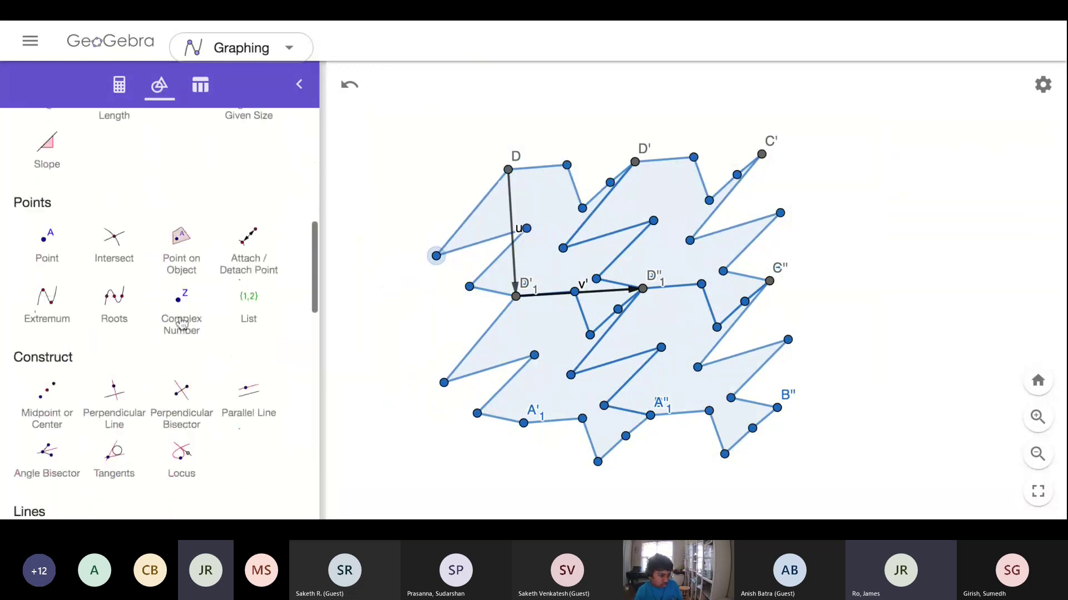
pyautogui.scroll(-3, 256, 307)
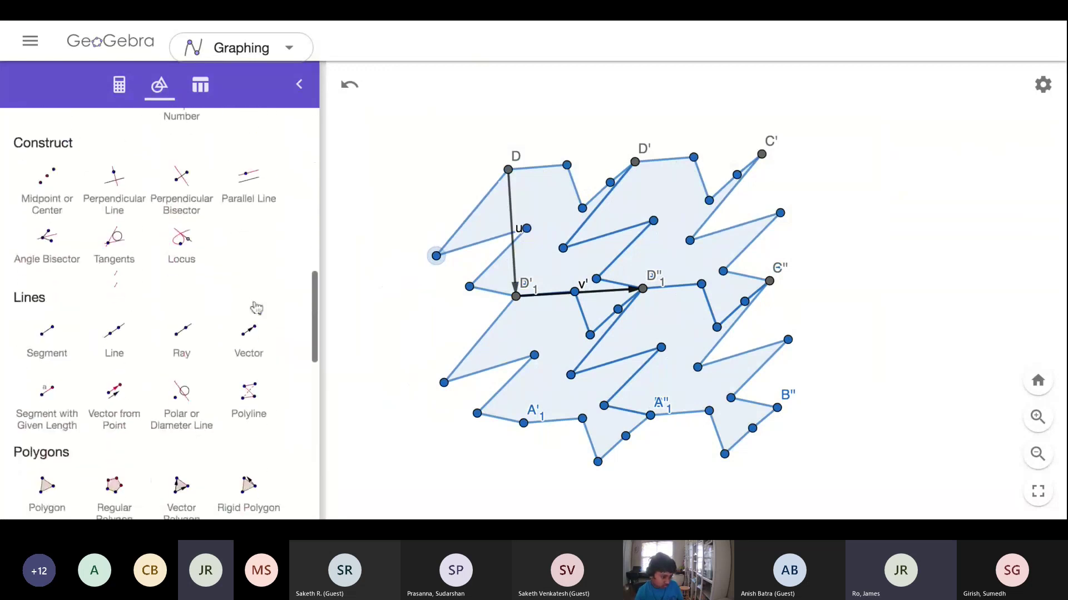
pyautogui.click(249, 242)
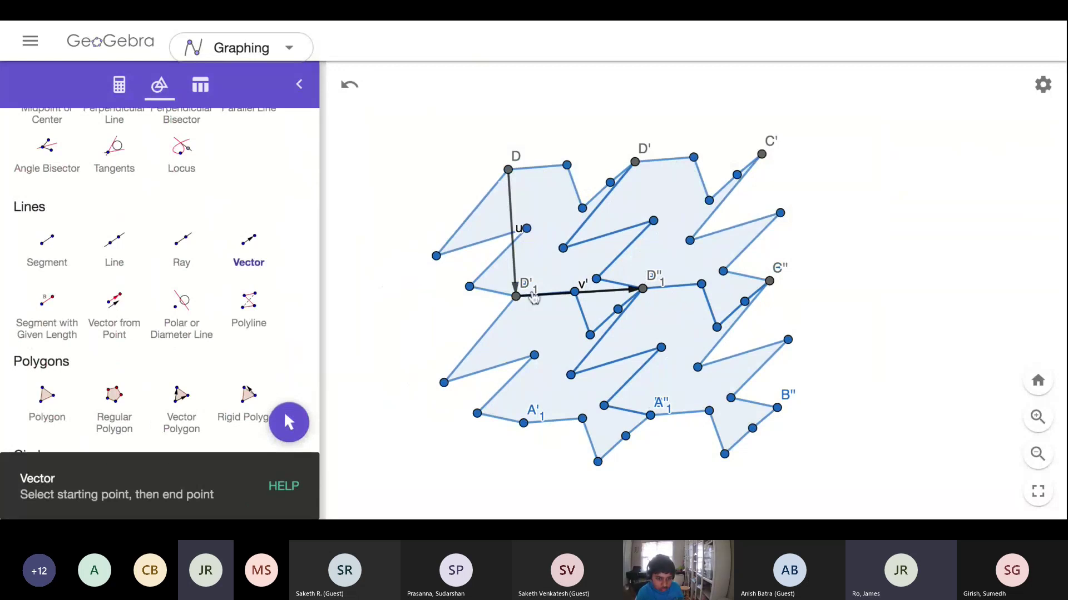
pyautogui.click(517, 298)
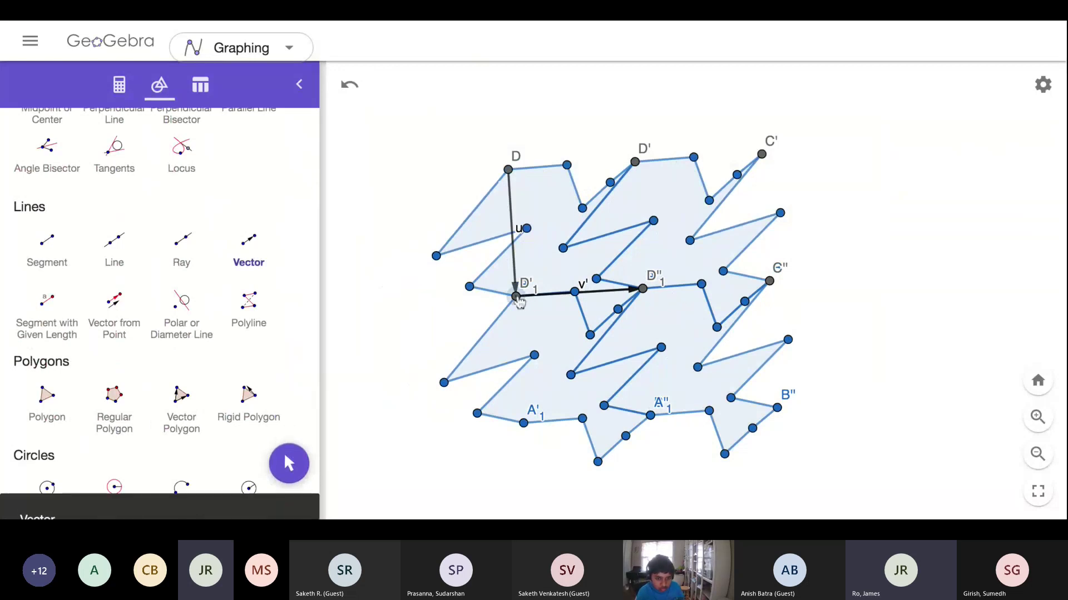
pyautogui.click(769, 282)
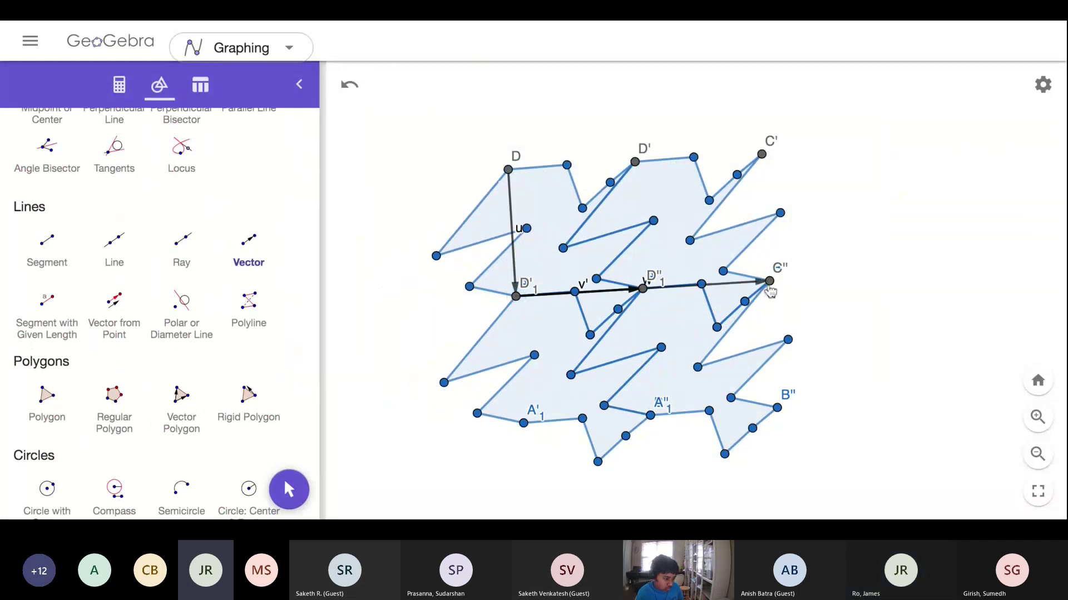
pyautogui.click(508, 170)
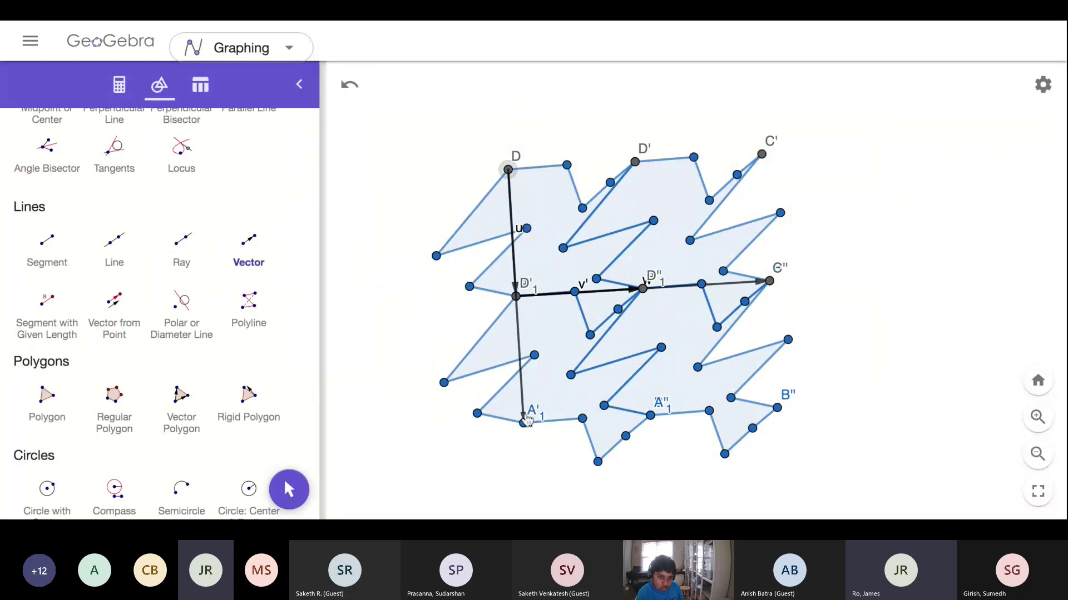
pyautogui.click(524, 423)
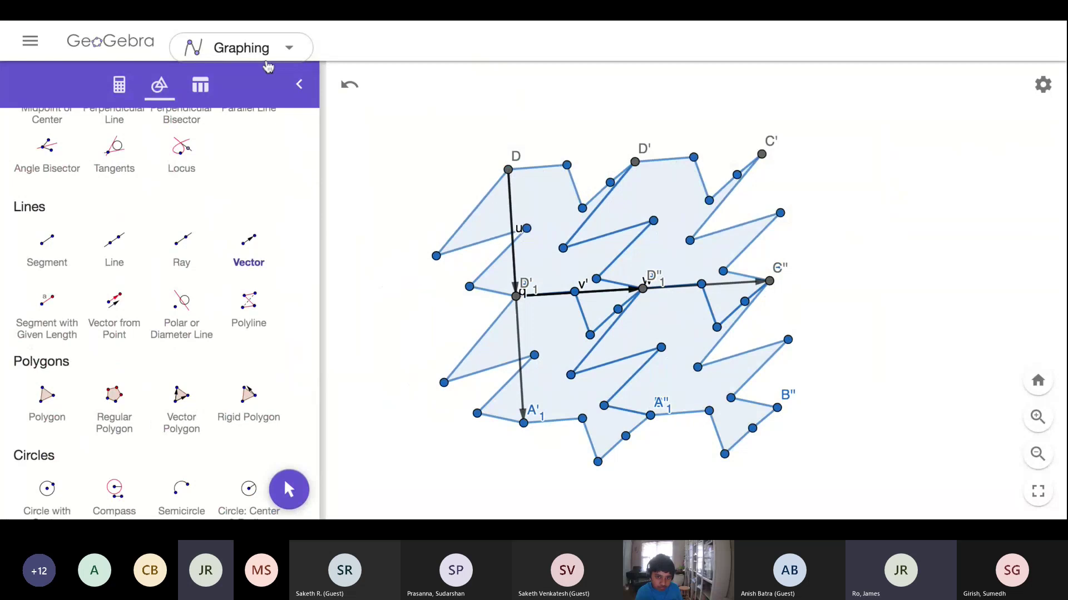
# Copy the whole four-tile block rightward along vector v', making eight tiles.
pyautogui.scroll(-4, 222, 246)
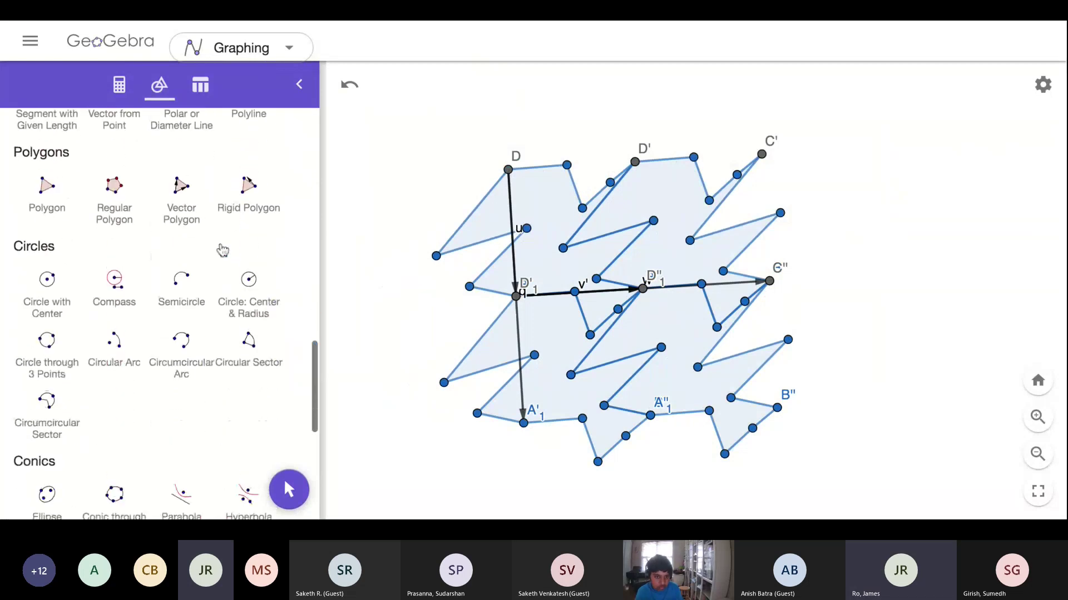
pyautogui.scroll(-6, 222, 248)
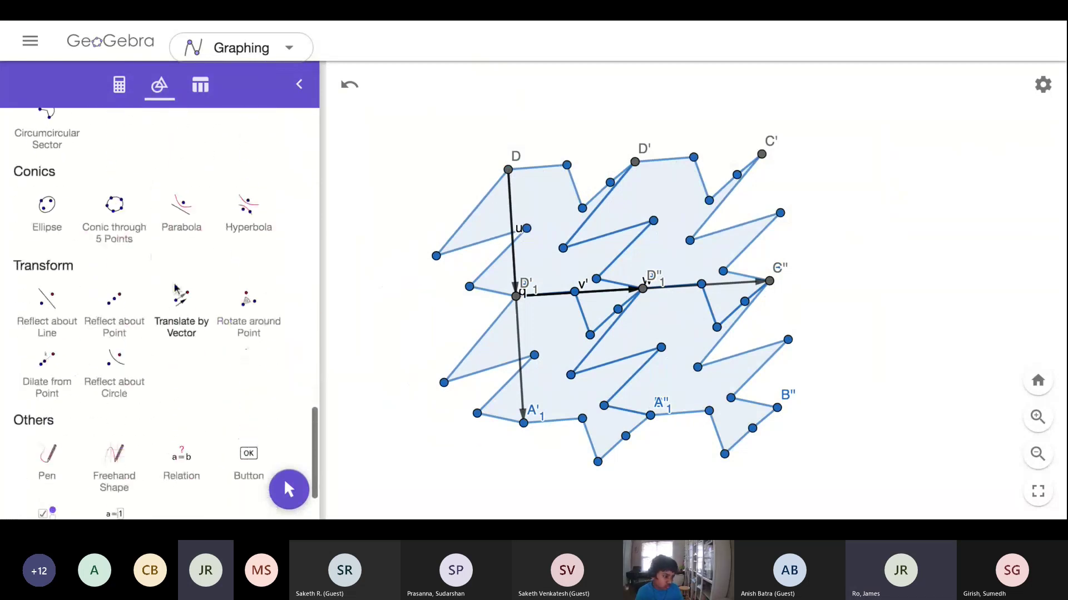
pyautogui.click(179, 316)
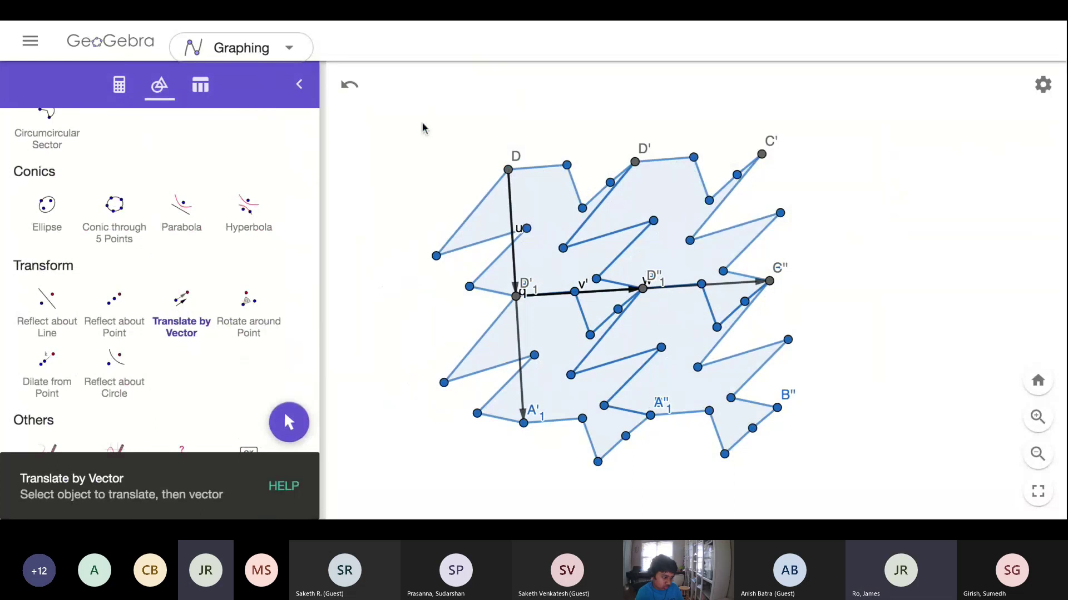
pyautogui.moveTo(388, 114); pyautogui.dragTo(862, 484)
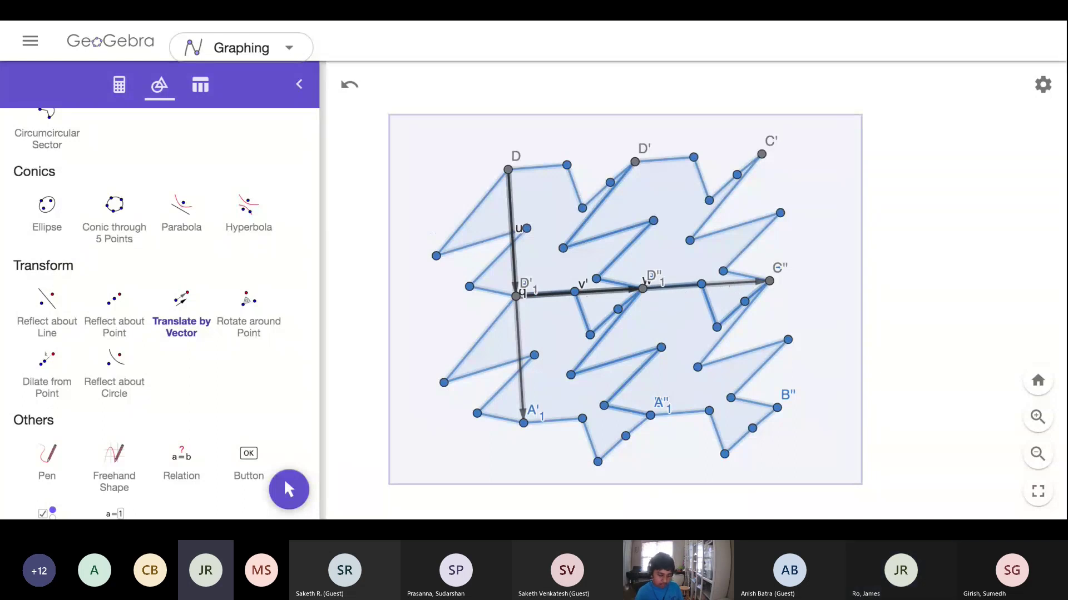
pyautogui.click(740, 282)
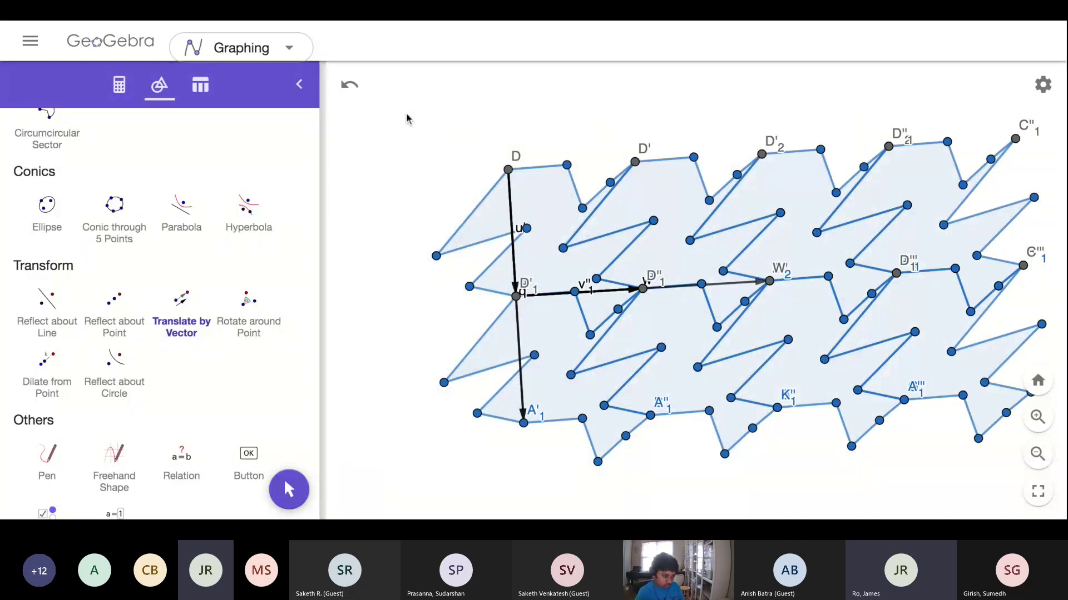
pyautogui.scroll(-3, 654, 151)
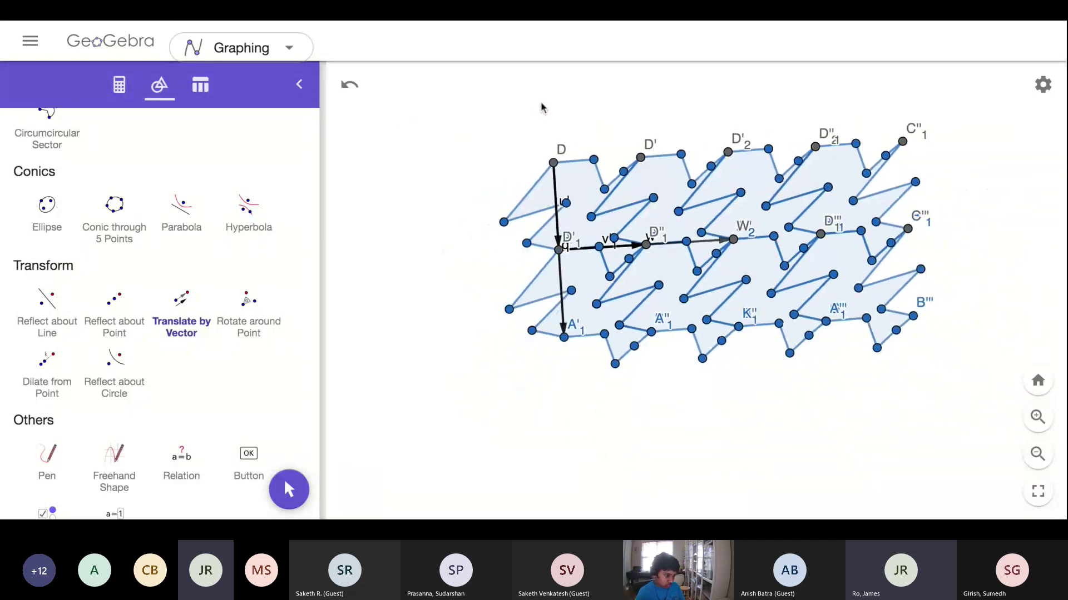
# Try a downward copy of the selected figure with a new vector, then undo it.
pyautogui.moveTo(461, 106); pyautogui.dragTo(984, 393)
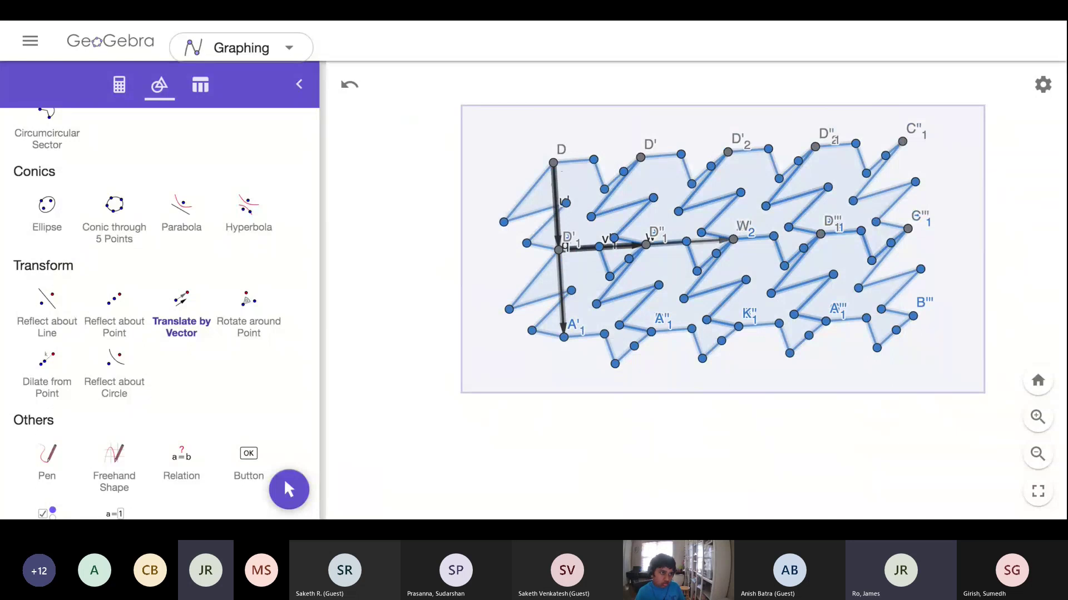
pyautogui.click(571, 290)
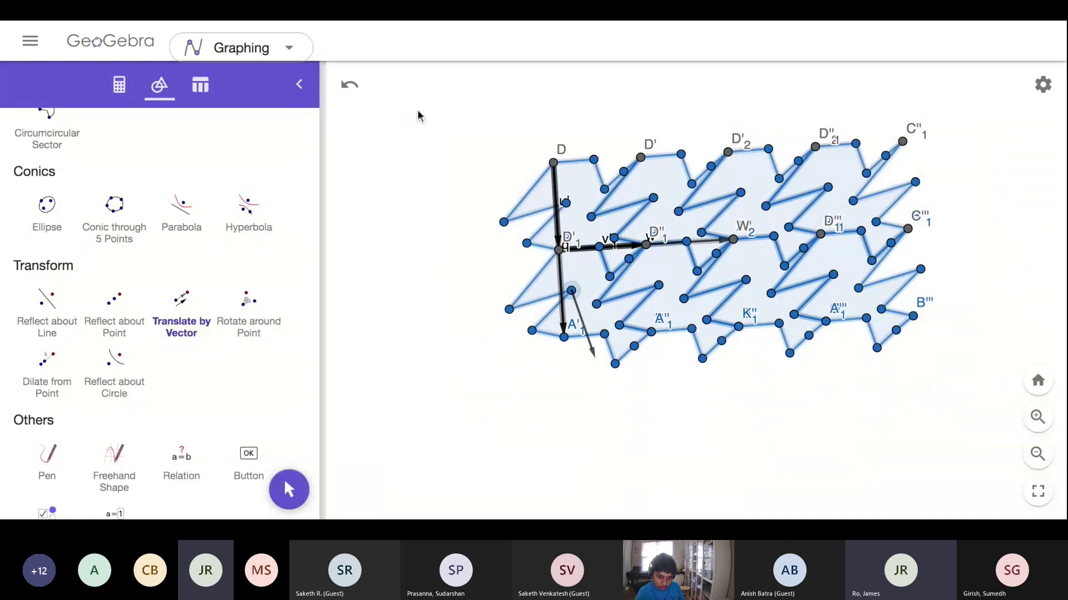
pyautogui.click(348, 87)
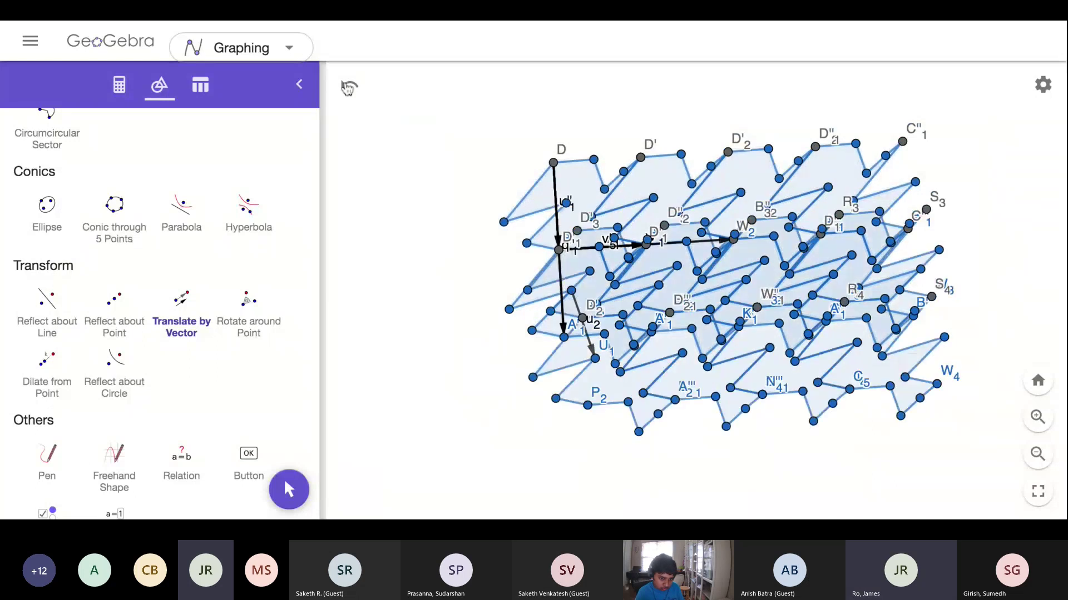
pyautogui.click(349, 85)
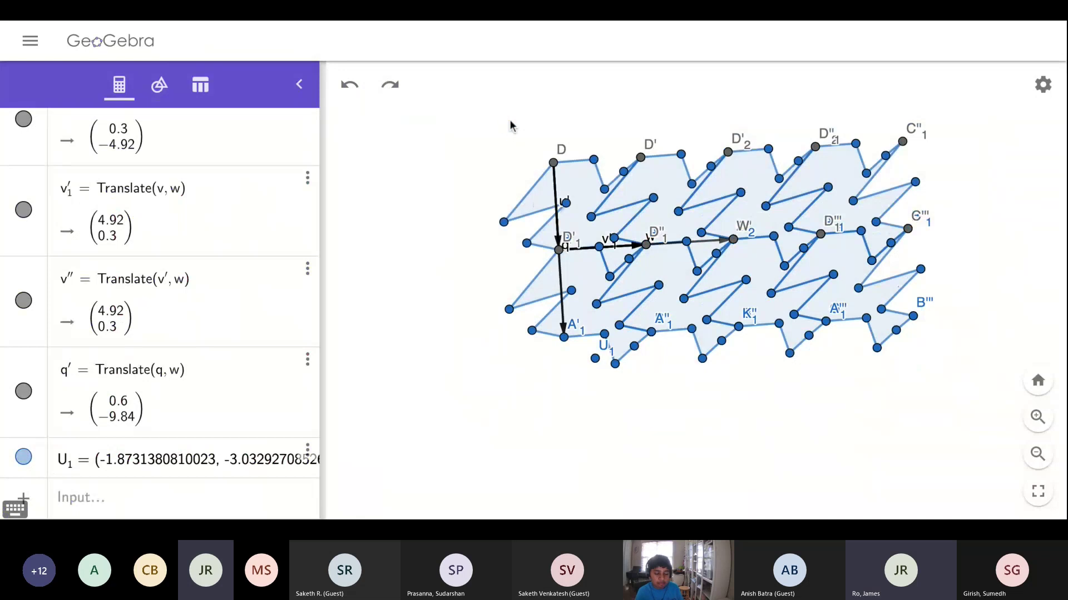
# Copy the whole eight-tile strip downward along the vertical vector.
pyautogui.click(159, 86)
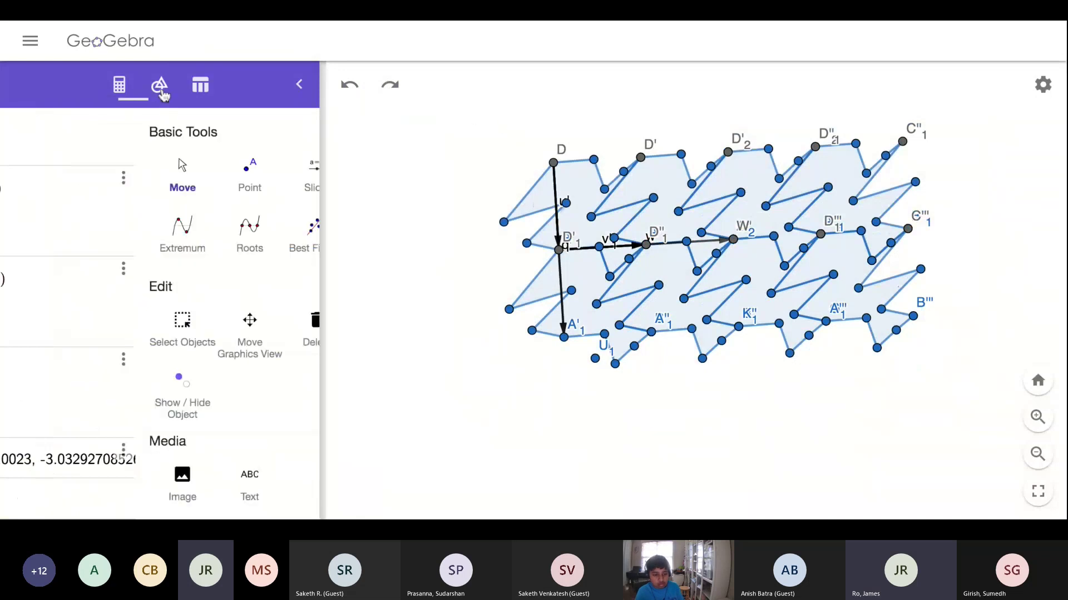
pyautogui.scroll(-5, 179, 240)
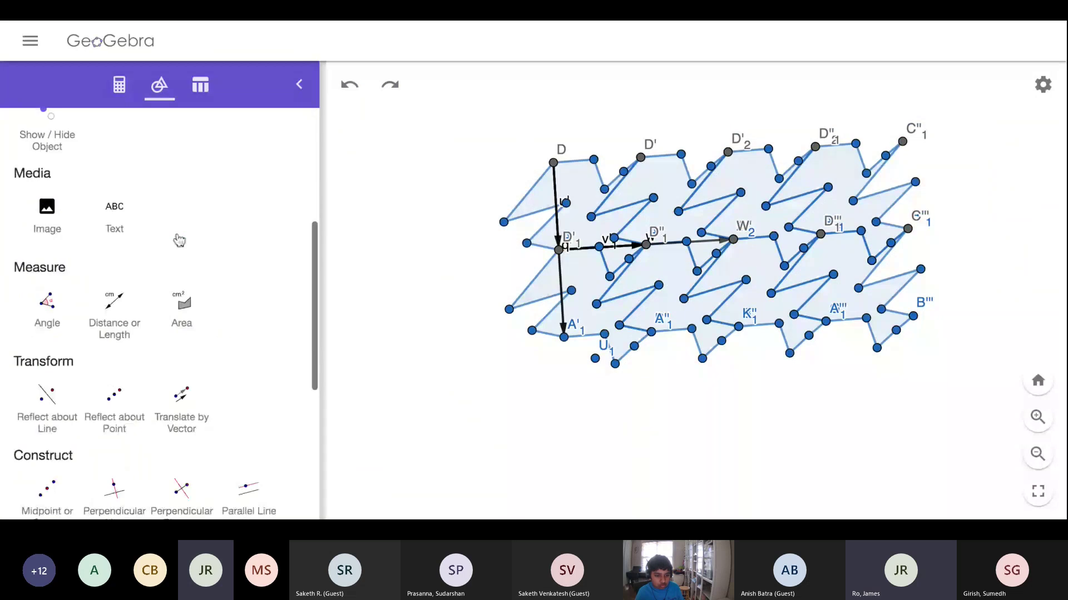
pyautogui.scroll(-3, 180, 240)
pyautogui.scroll(3, 179, 267)
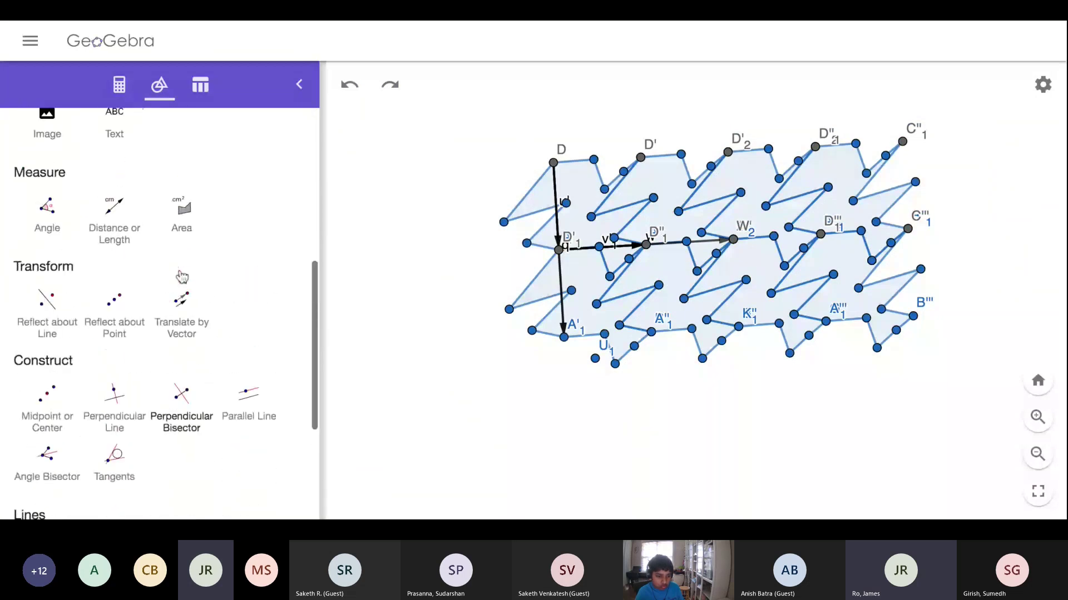
pyautogui.click(182, 330)
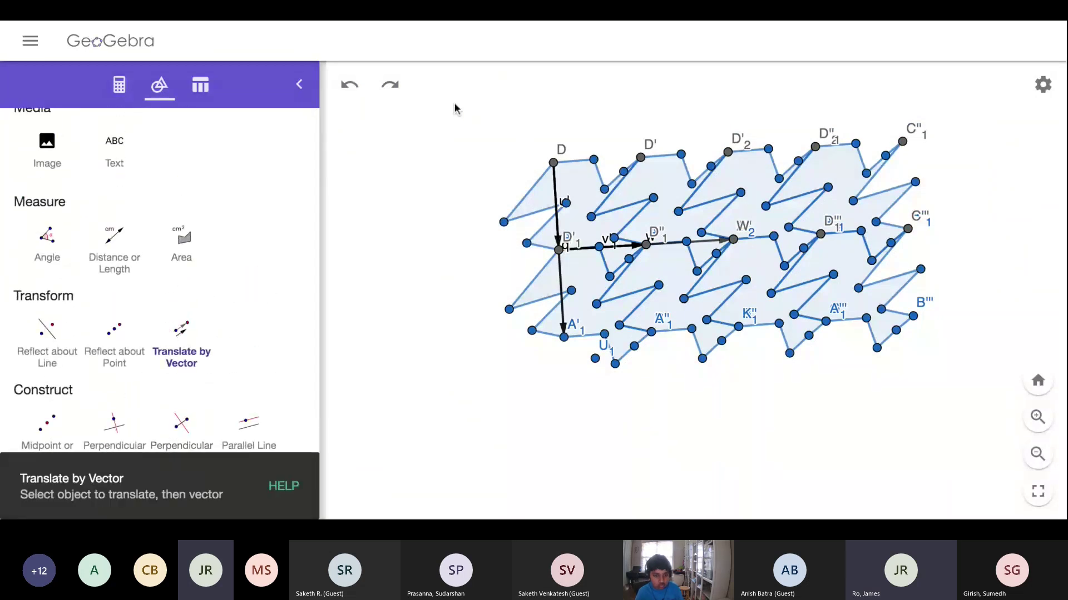
pyautogui.moveTo(865, 273); pyautogui.dragTo(990, 390)
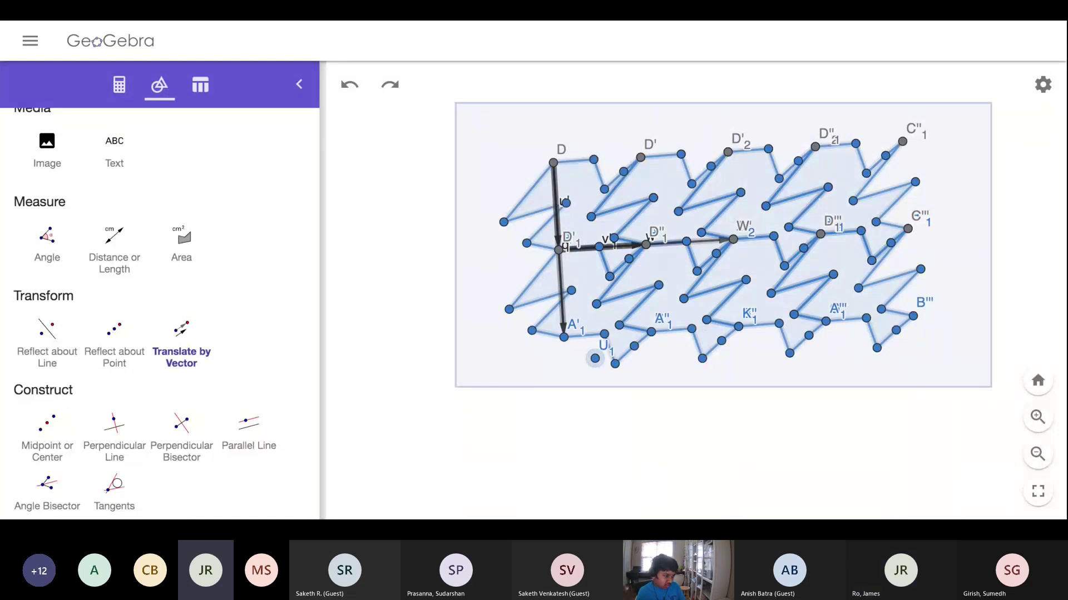
pyautogui.click(560, 289)
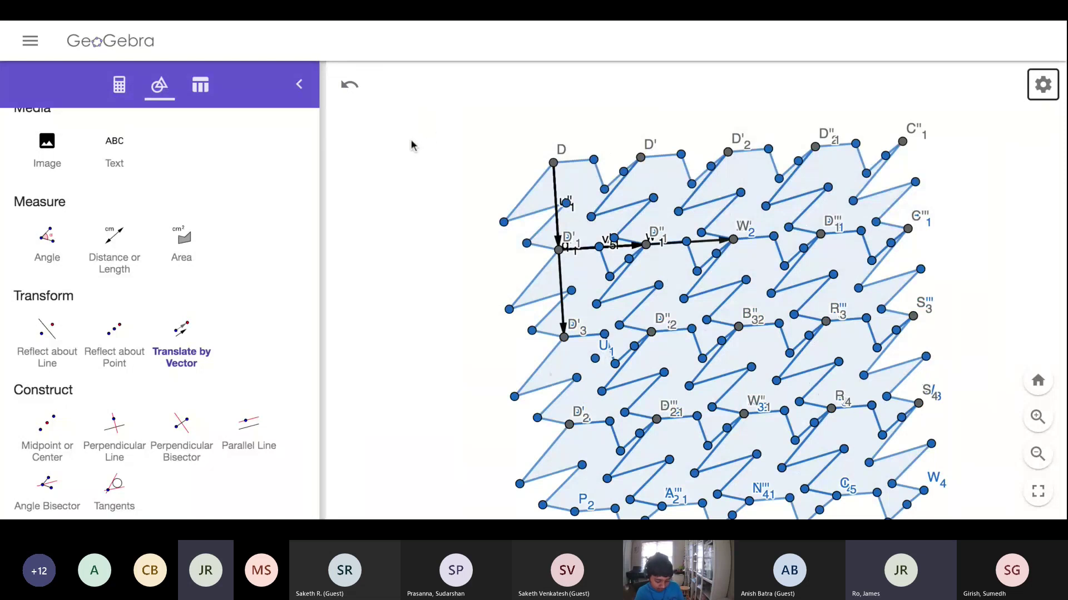
# Give the tile near the top a Gold fill colour.
pyautogui.scroll(6, 161, 167)
pyautogui.click(59, 174)
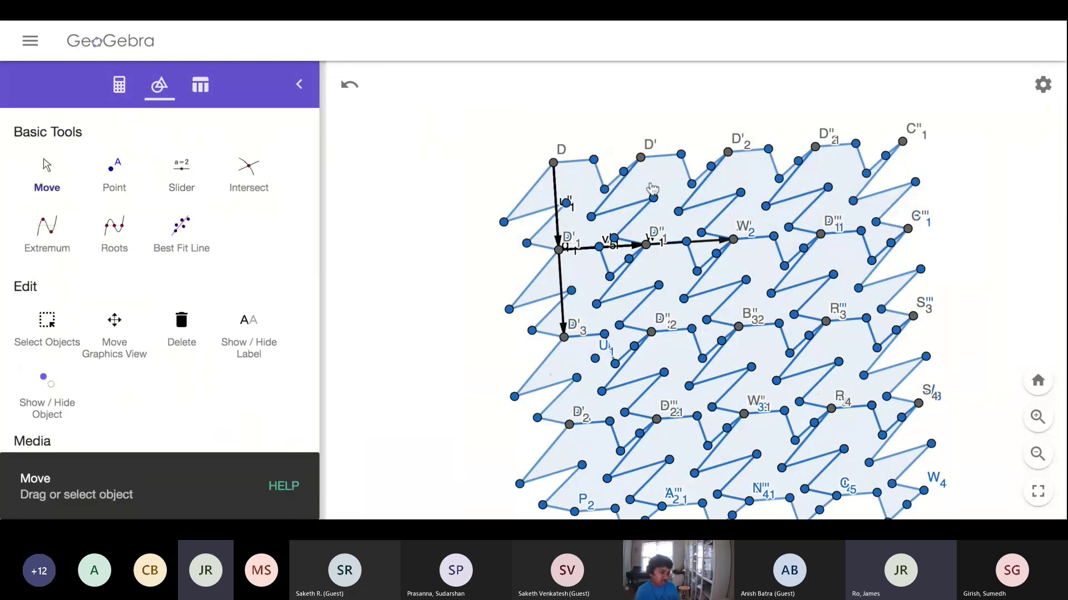
pyautogui.click(671, 183)
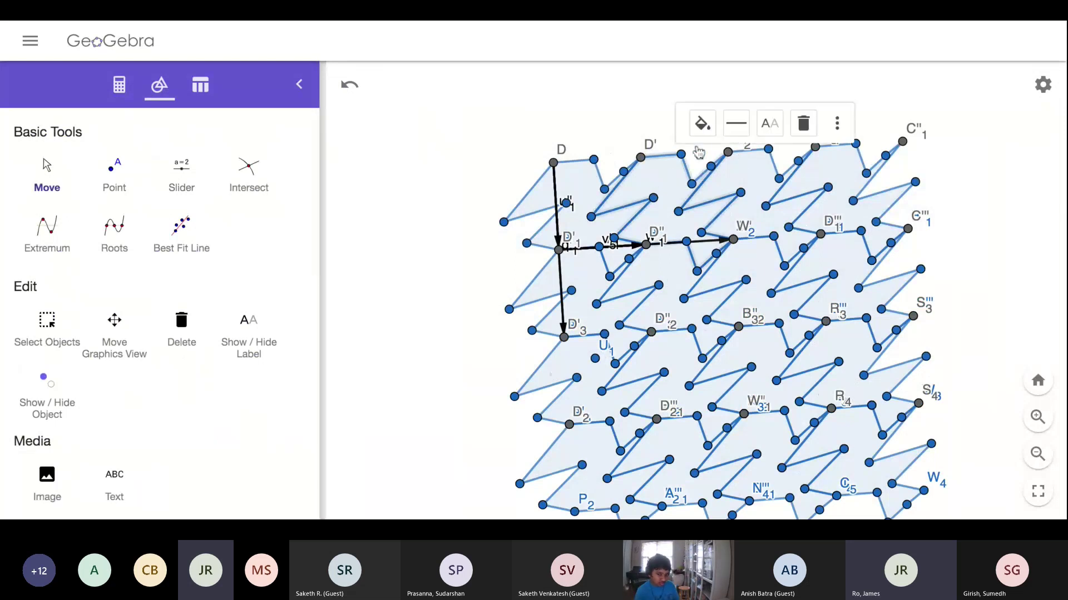
pyautogui.click(702, 125)
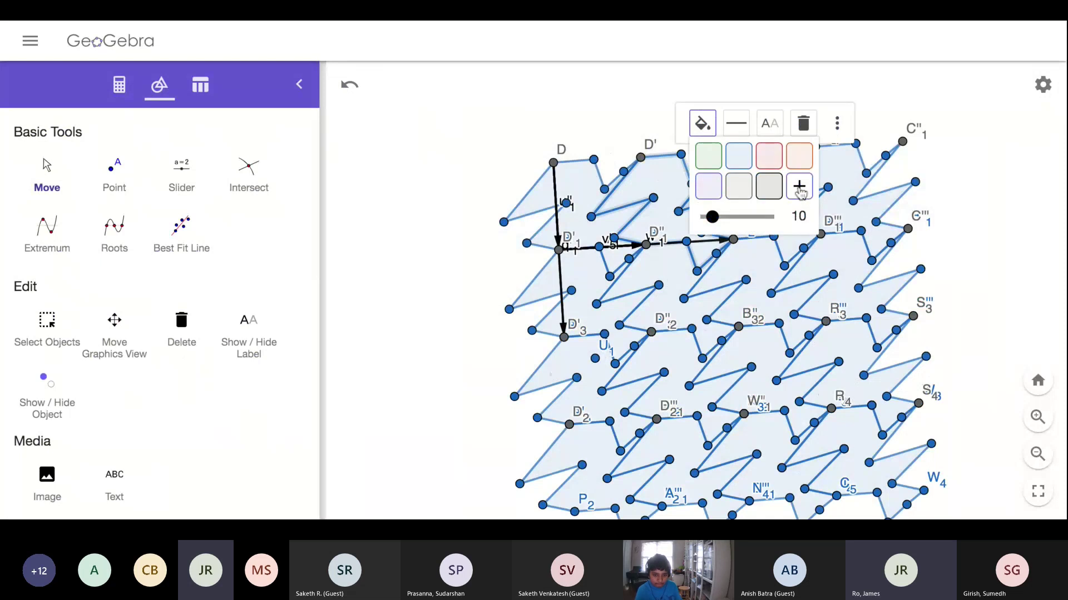
pyautogui.click(799, 186)
pyautogui.click(766, 159)
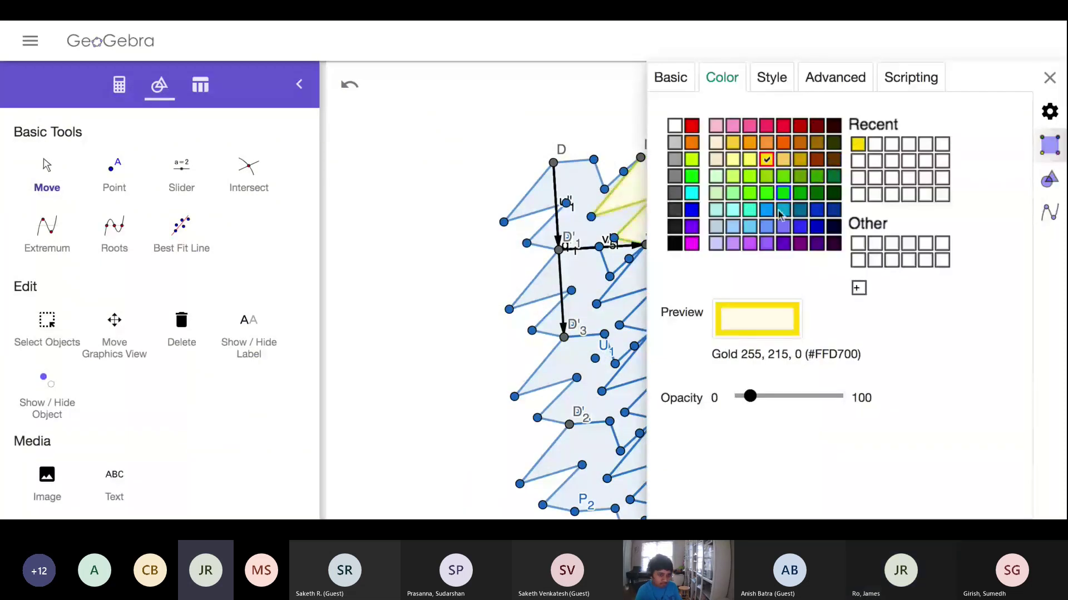
pyautogui.click(385, 211)
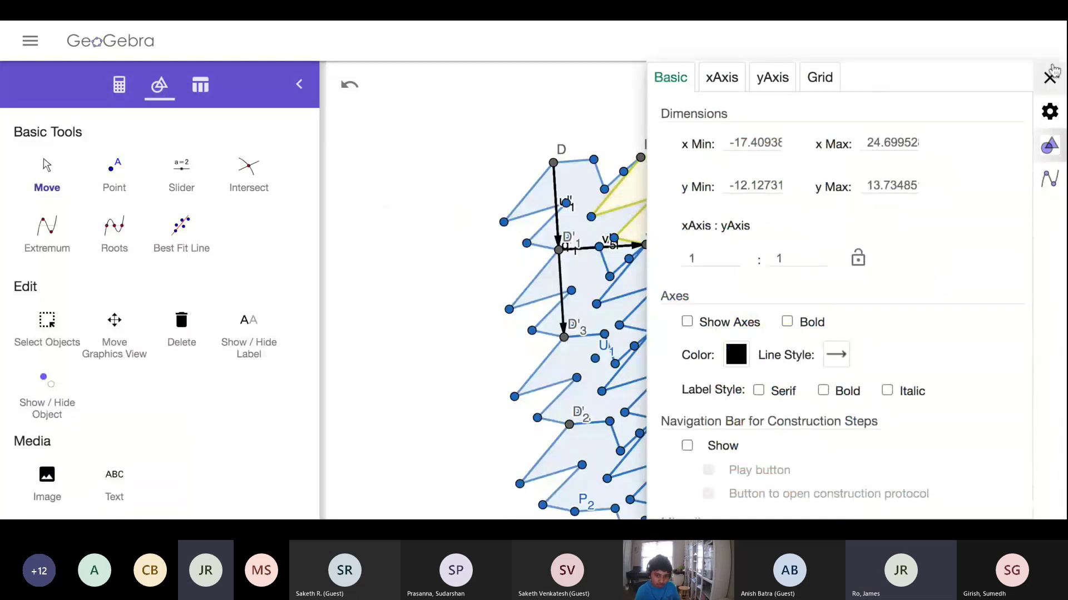
pyautogui.click(1049, 77)
# Raise the gold tile's fill opacity to 60.
pyautogui.click(691, 189)
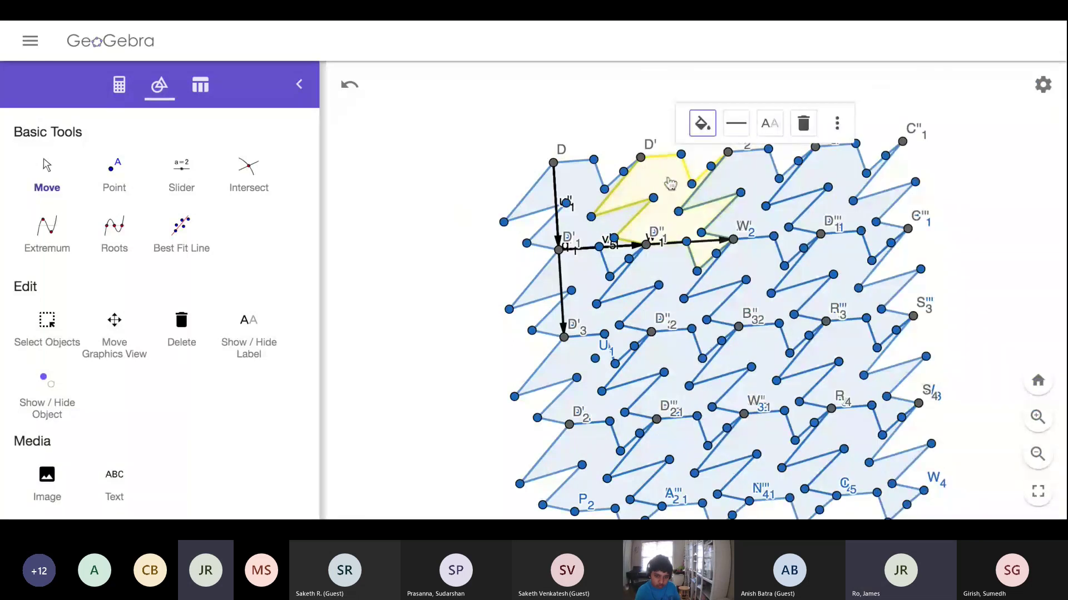
pyautogui.click(702, 123)
pyautogui.moveTo(709, 217); pyautogui.dragTo(741, 217)
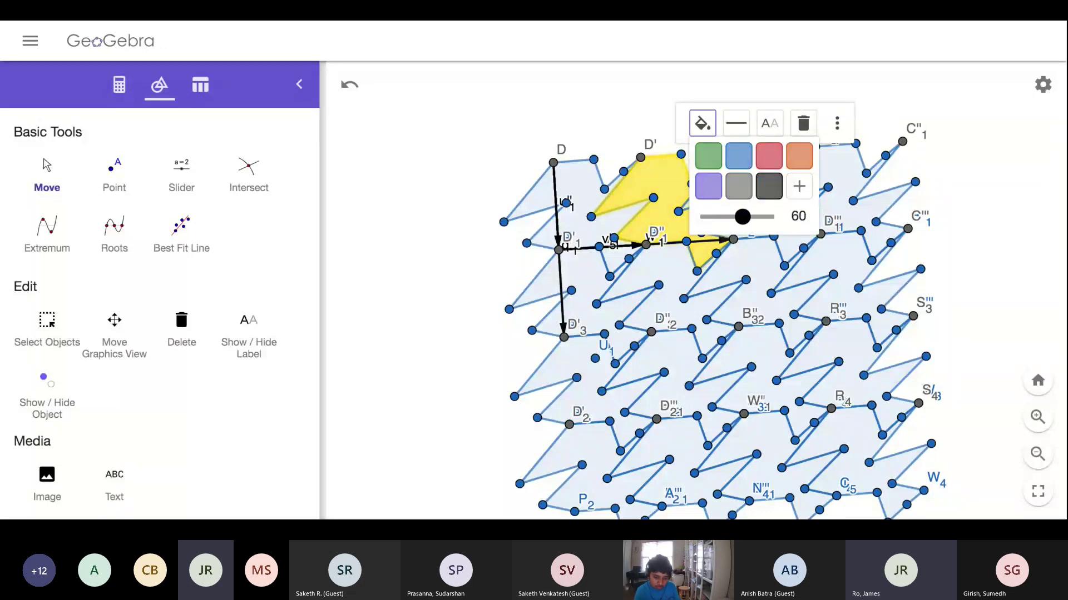
pyautogui.click(977, 152)
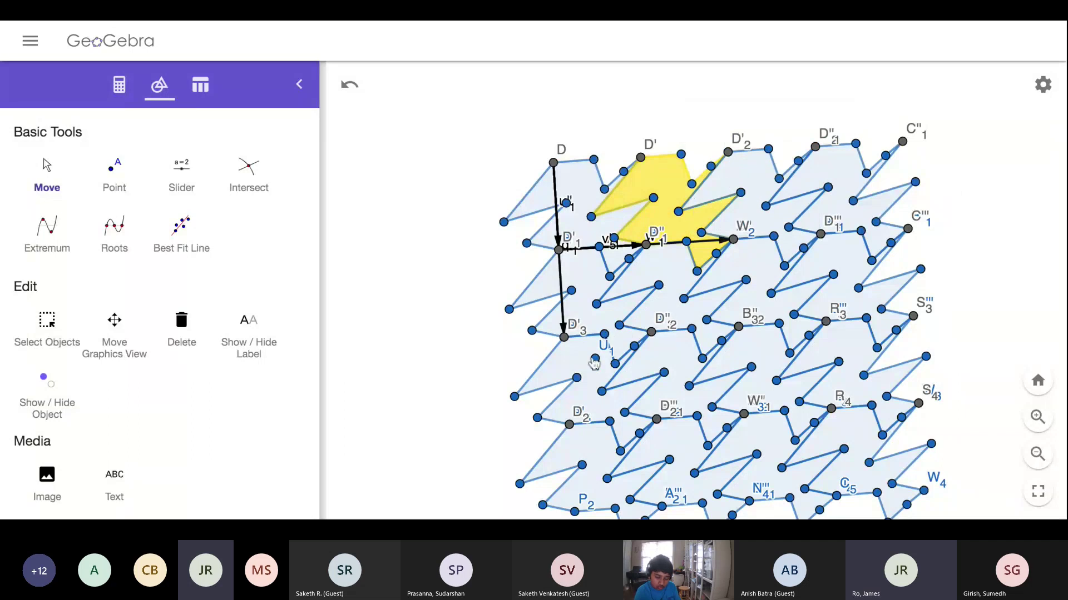
pyautogui.click(573, 369)
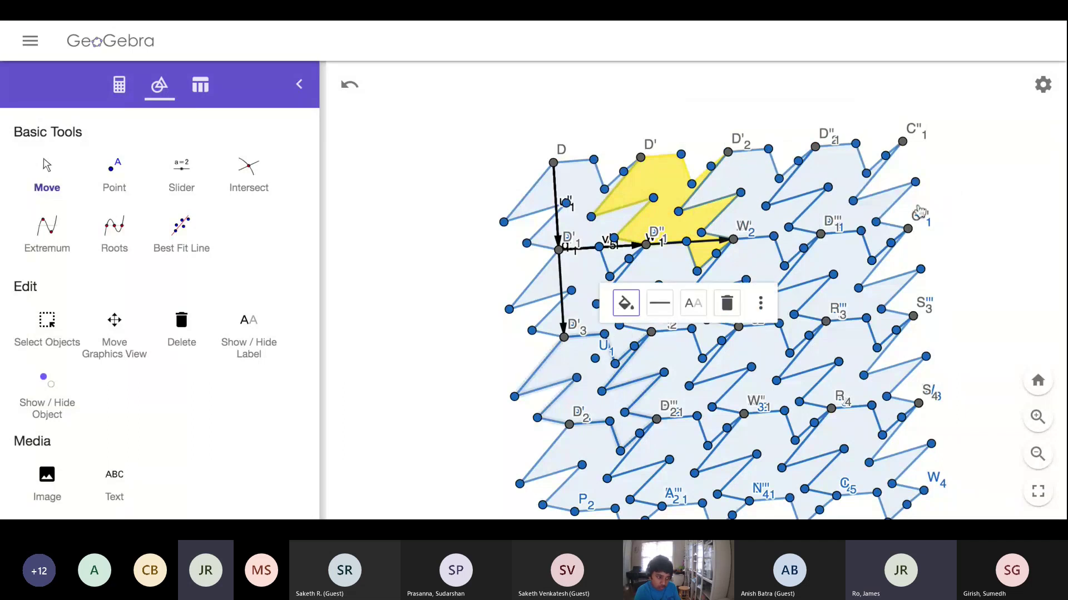
pyautogui.scroll(1, 965, 271)
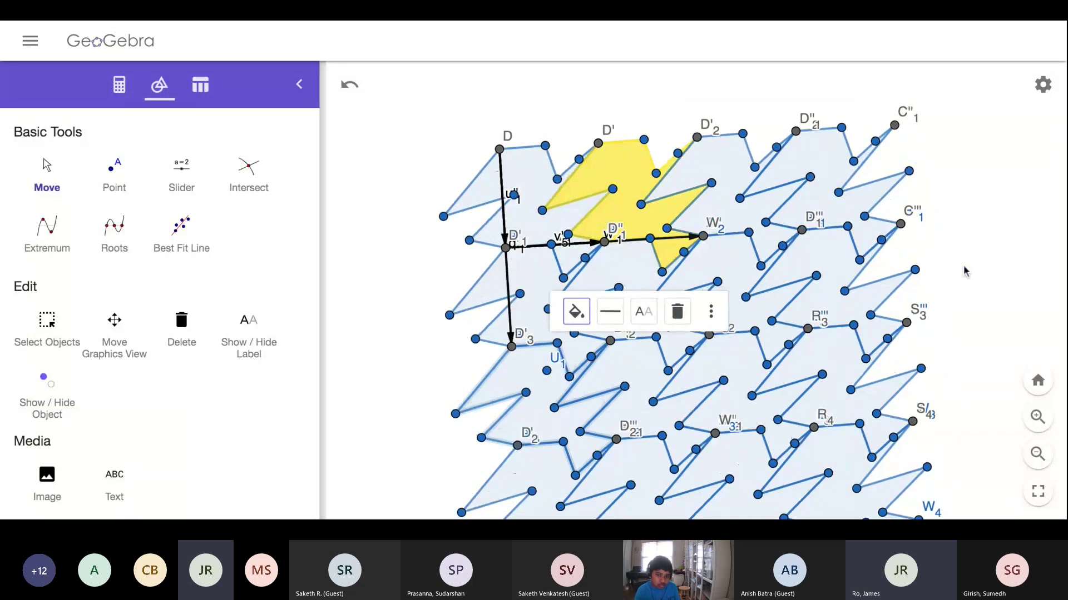
pyautogui.scroll(3, 964, 271)
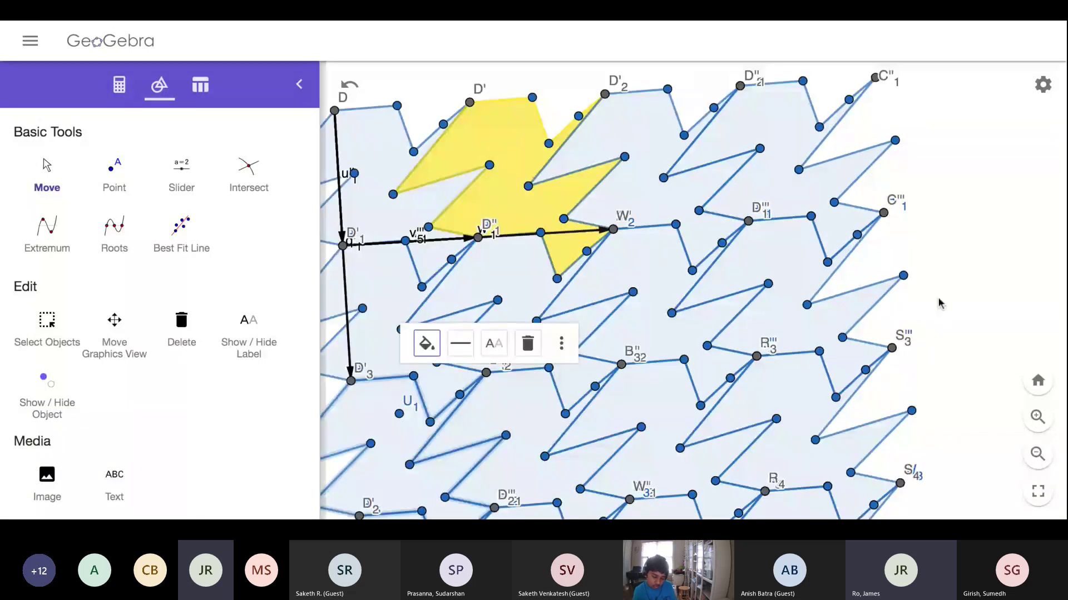
pyautogui.moveTo(940, 303); pyautogui.dragTo(972, 233)
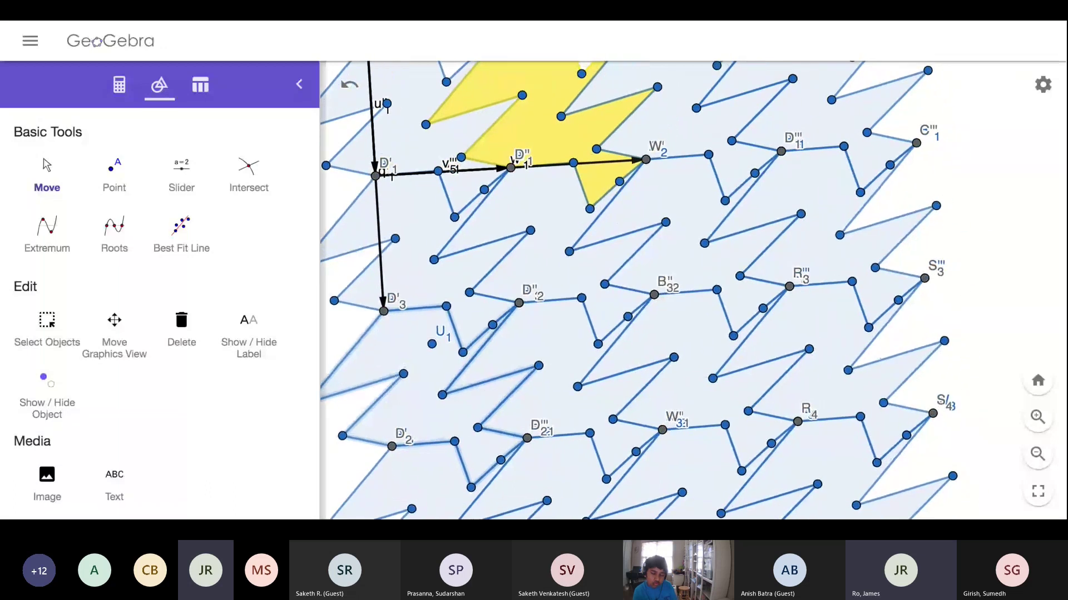